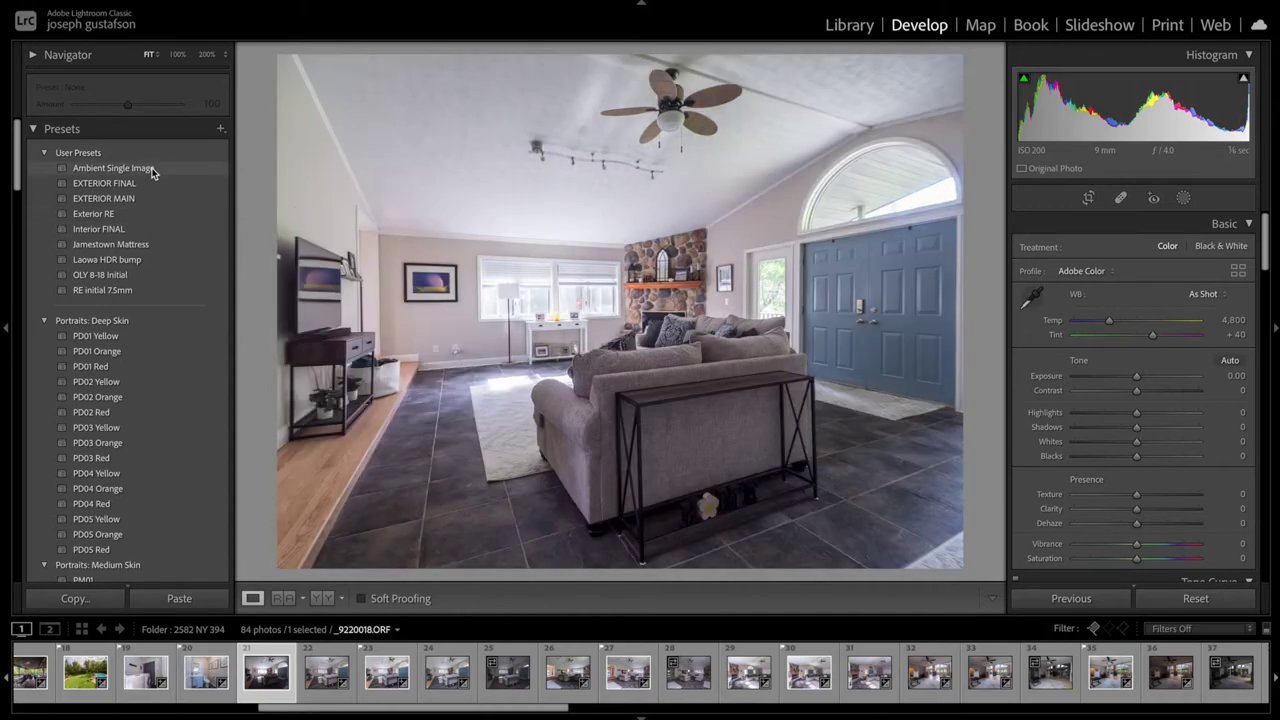
Apply the Ambient Single Image preset: Exposure +0.74, Highlights −96, Shadows +60, Blacks −27, Clarity +17.
left_click(152, 170)
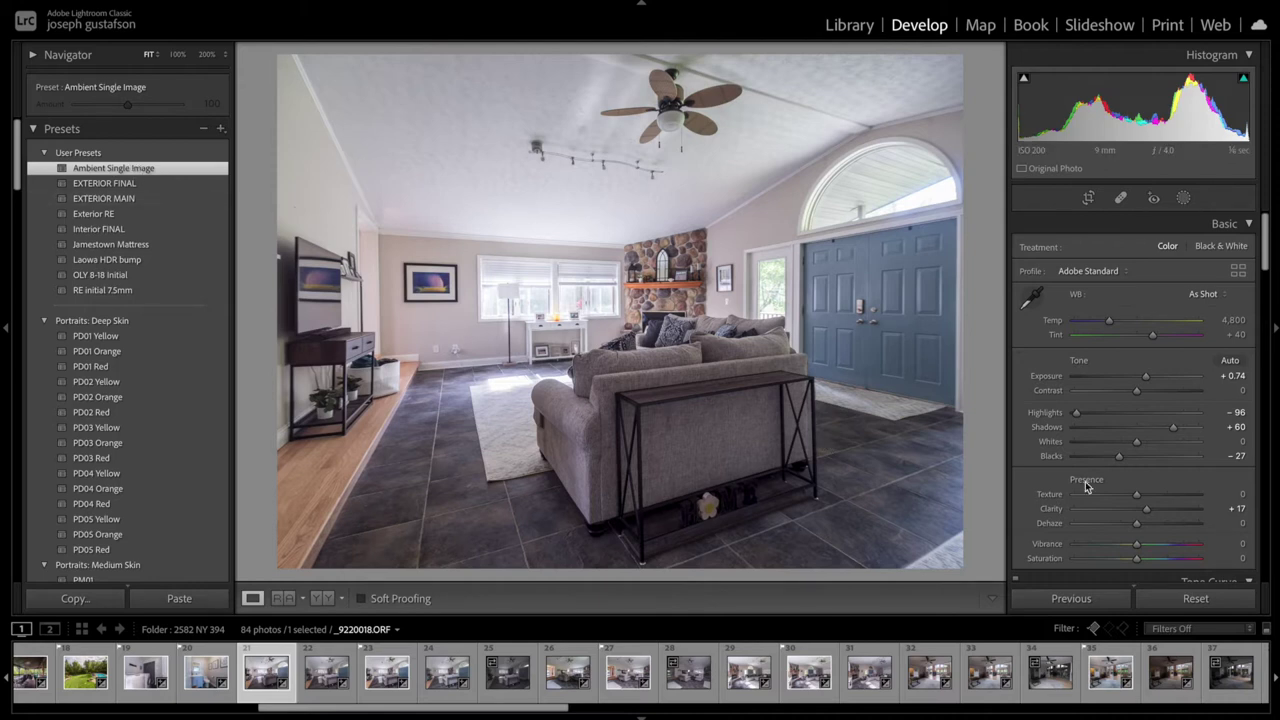
left_click(1126, 272)
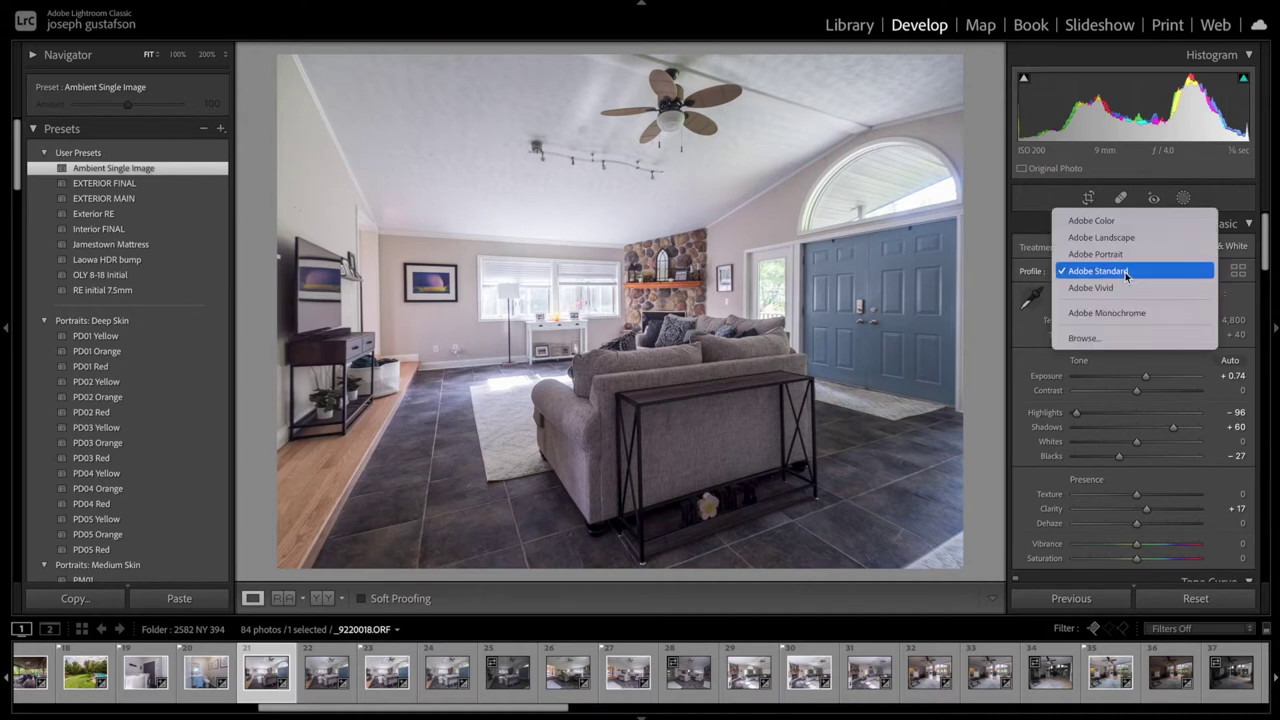
left_click(1100, 221)
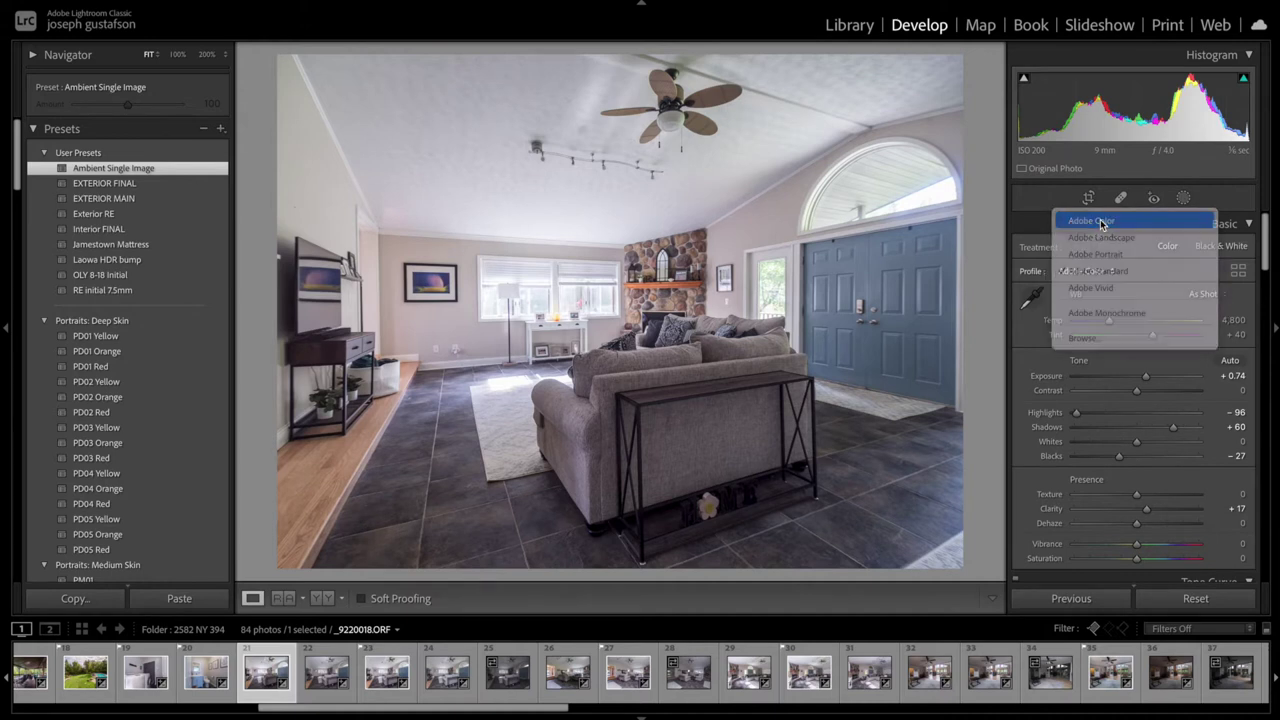
left_click(1113, 271)
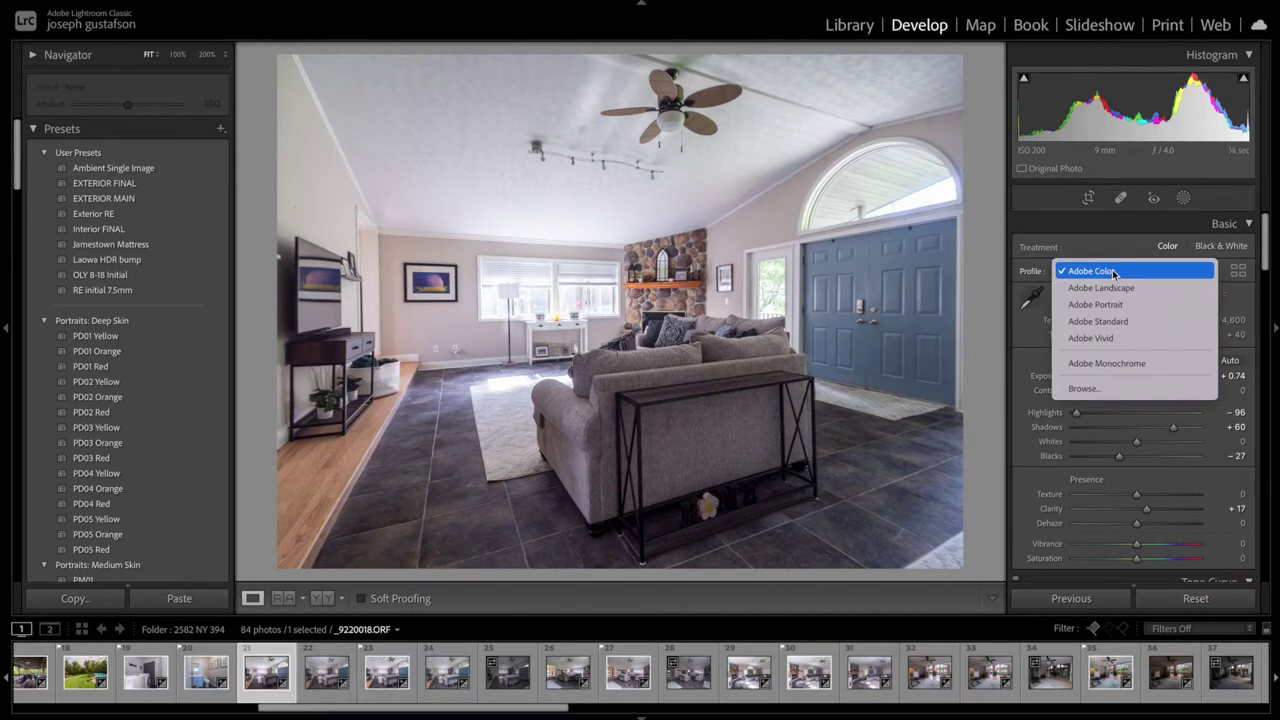
left_click(1121, 321)
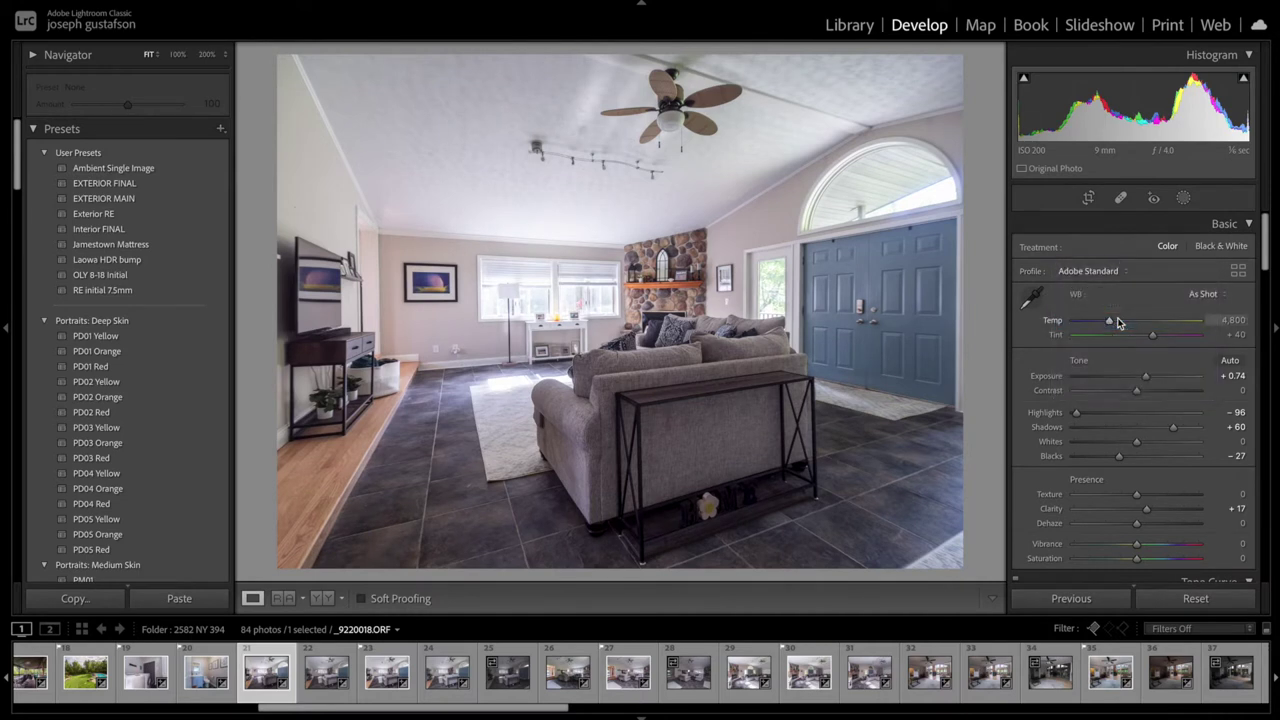
left_click(1126, 274)
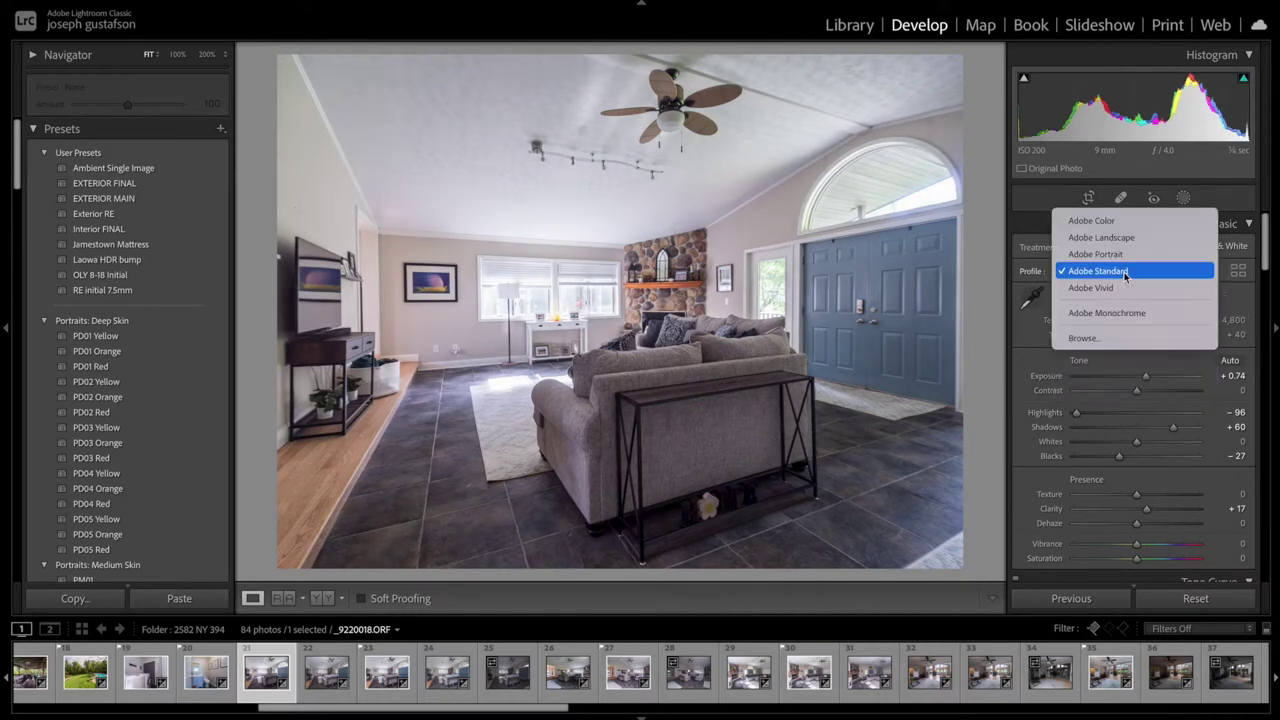
left_click(1103, 222)
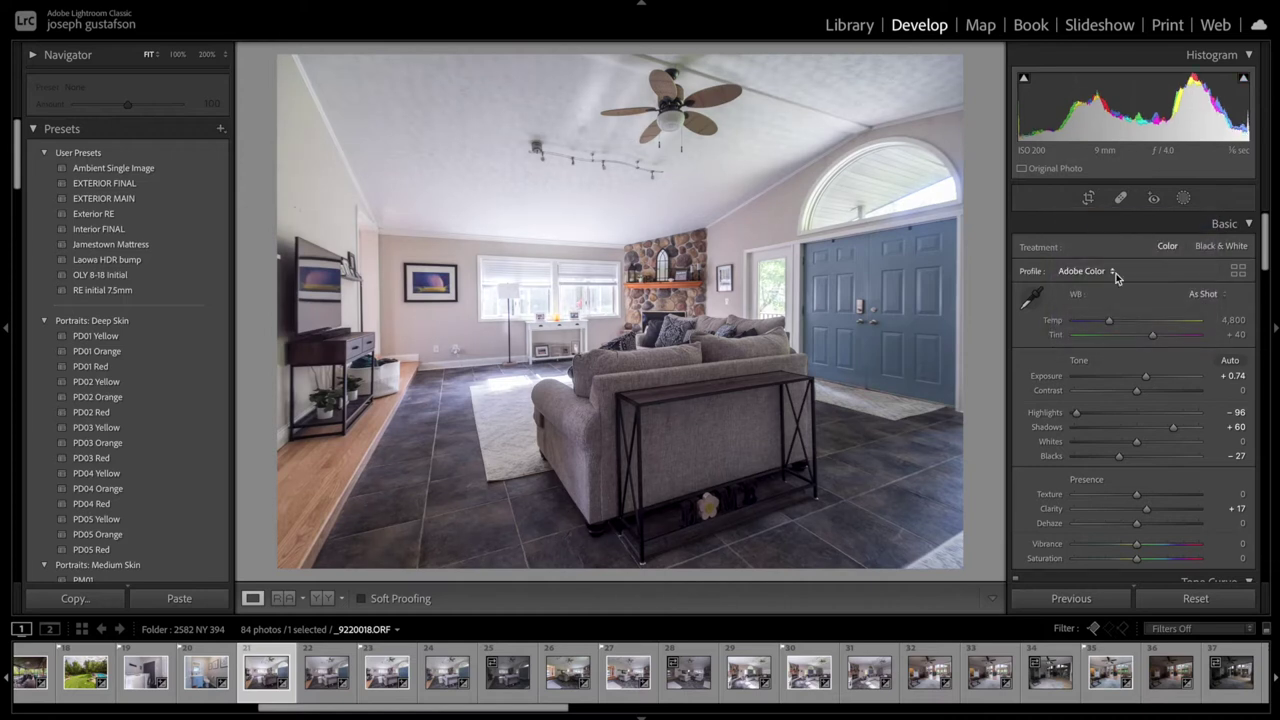
left_click(1114, 276)
left_click(1120, 322)
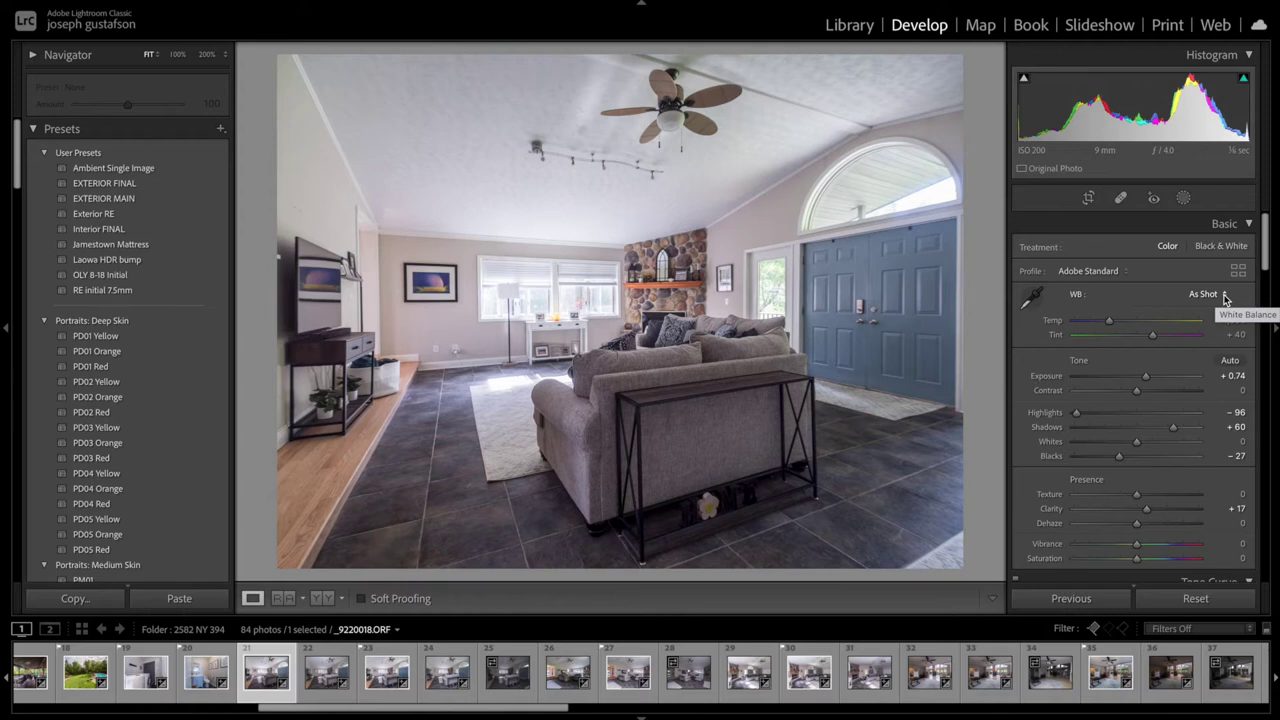
left_click(1226, 296)
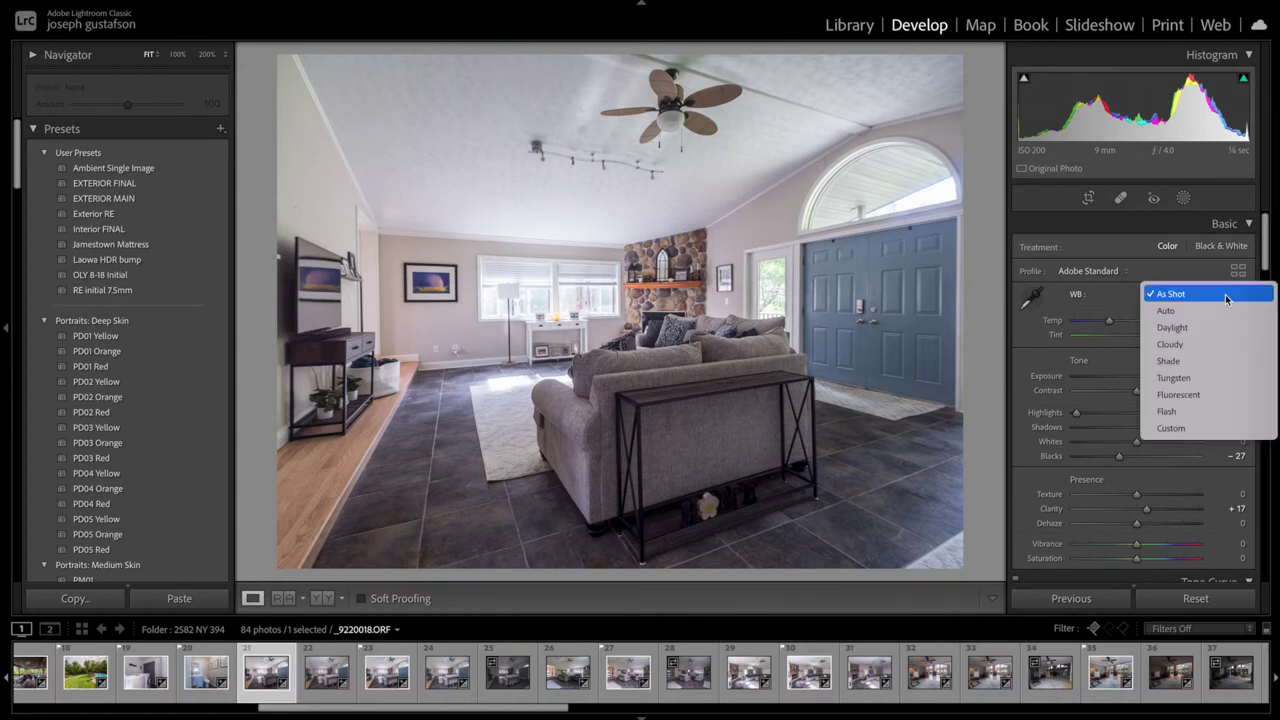
left_click(1207, 310)
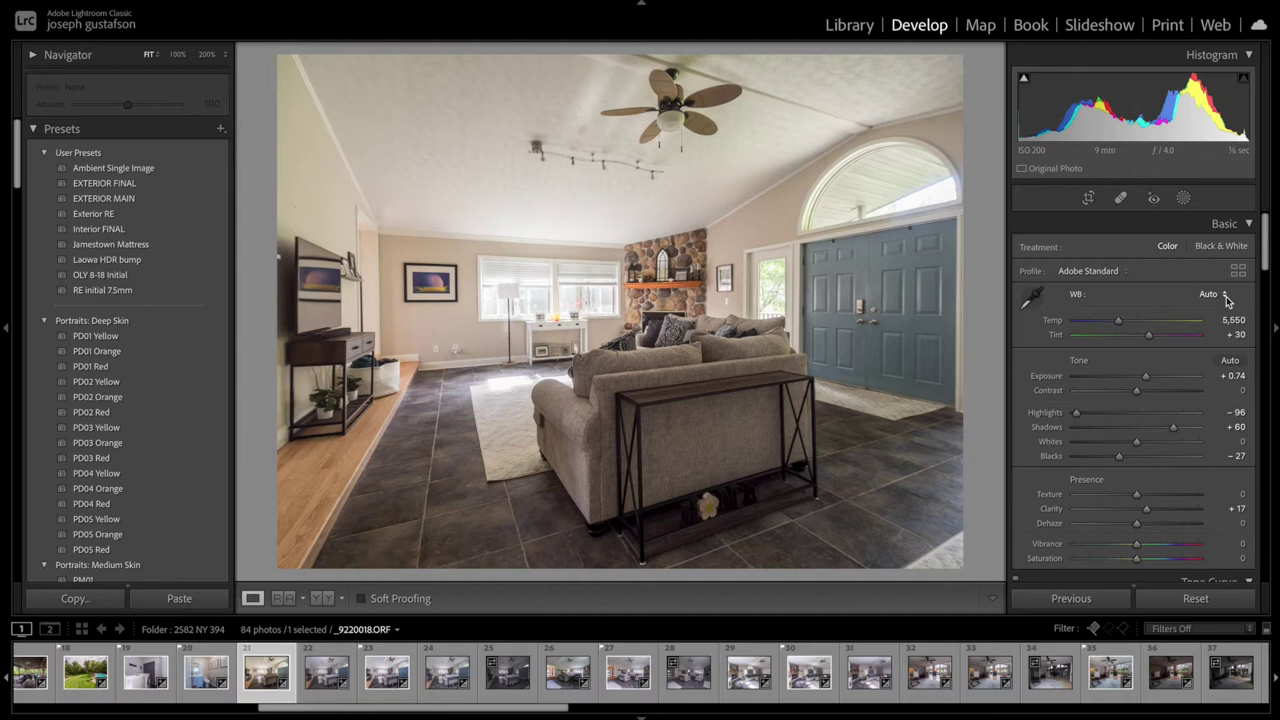
left_click(1226, 297)
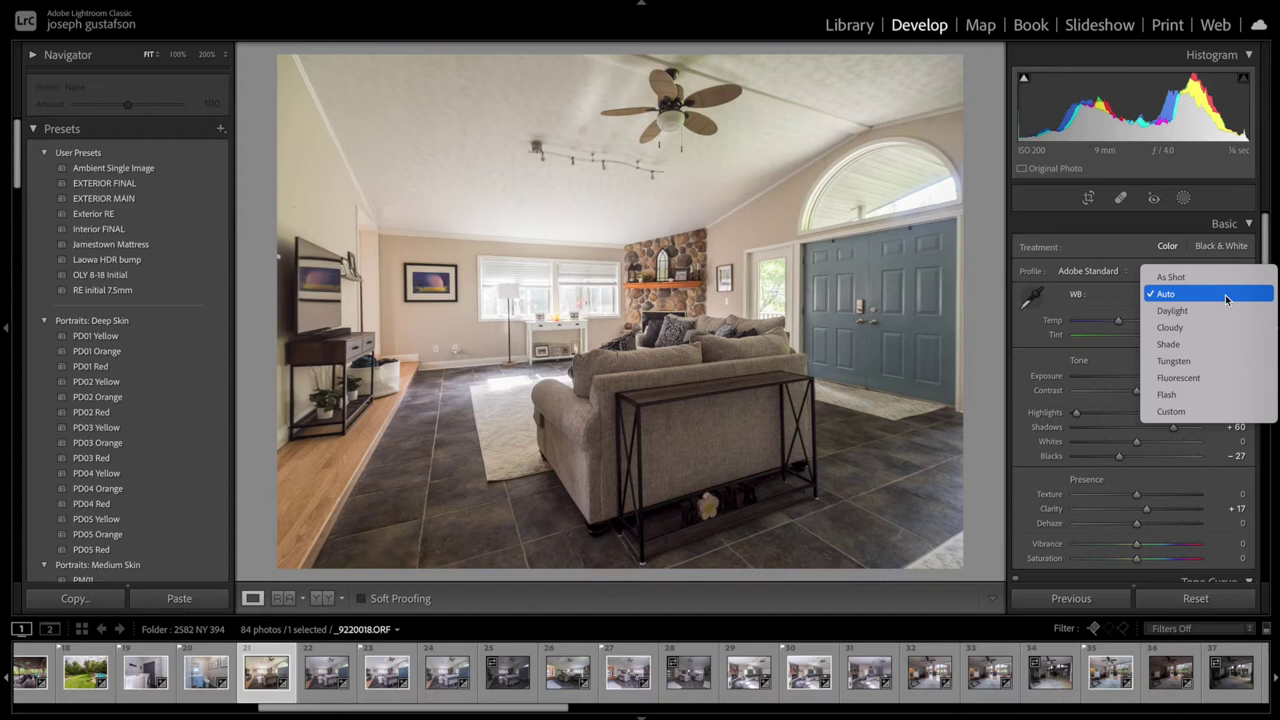
left_click(1226, 294)
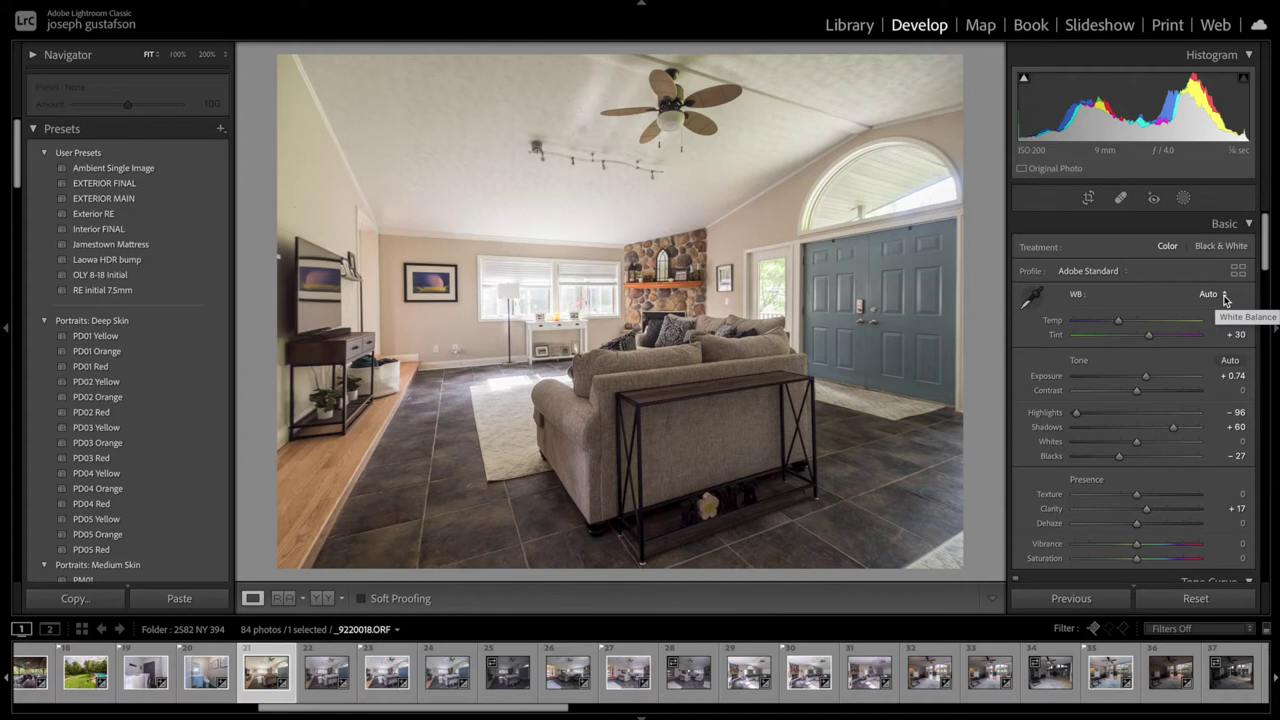
left_click(1225, 296)
Restore As Shot white balance, then set Highlights to −85 and Shadows to +66.
left_click(1205, 279)
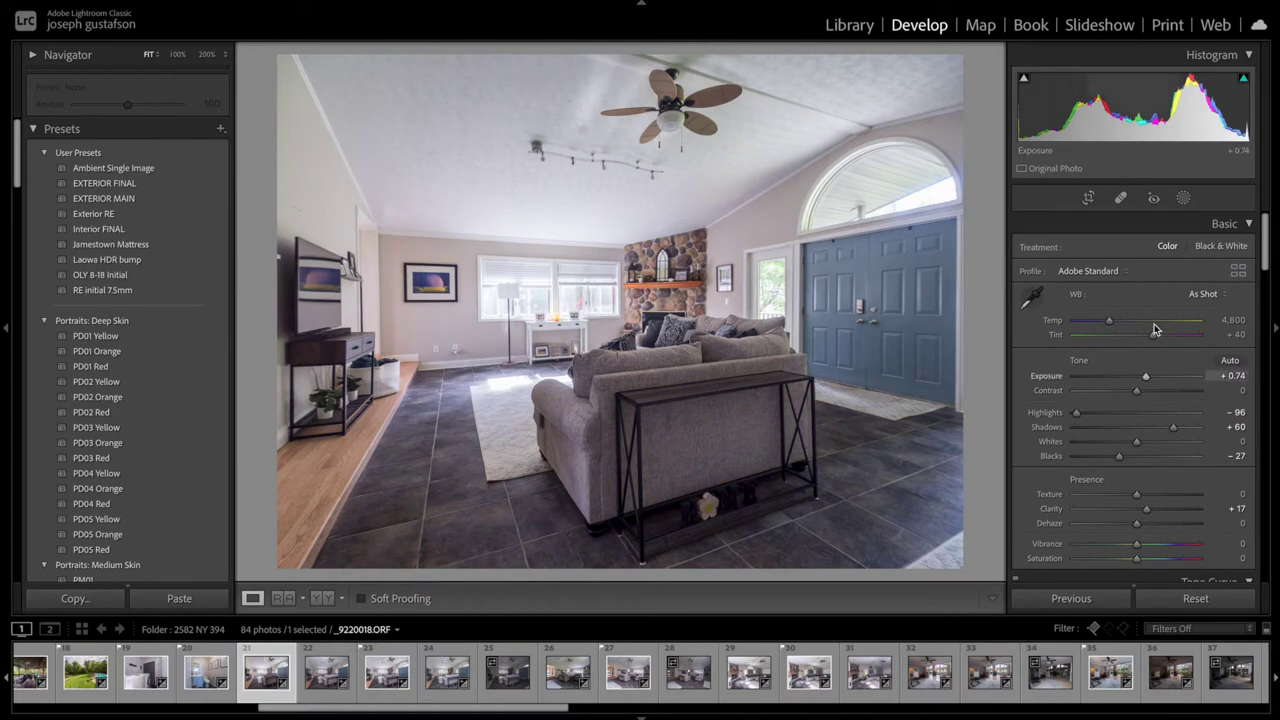
double_click(1081, 415)
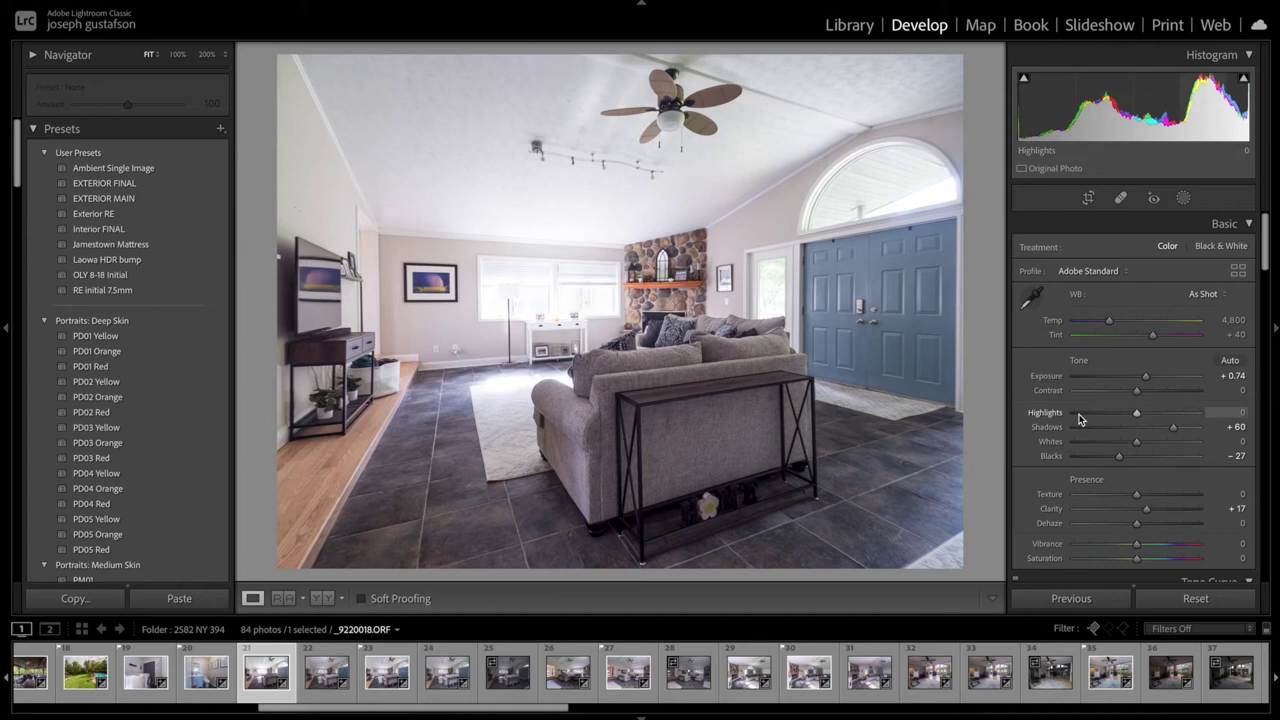
left_click_drag(1136, 413, 1080, 414)
left_click_drag(1173, 428, 1171, 428)
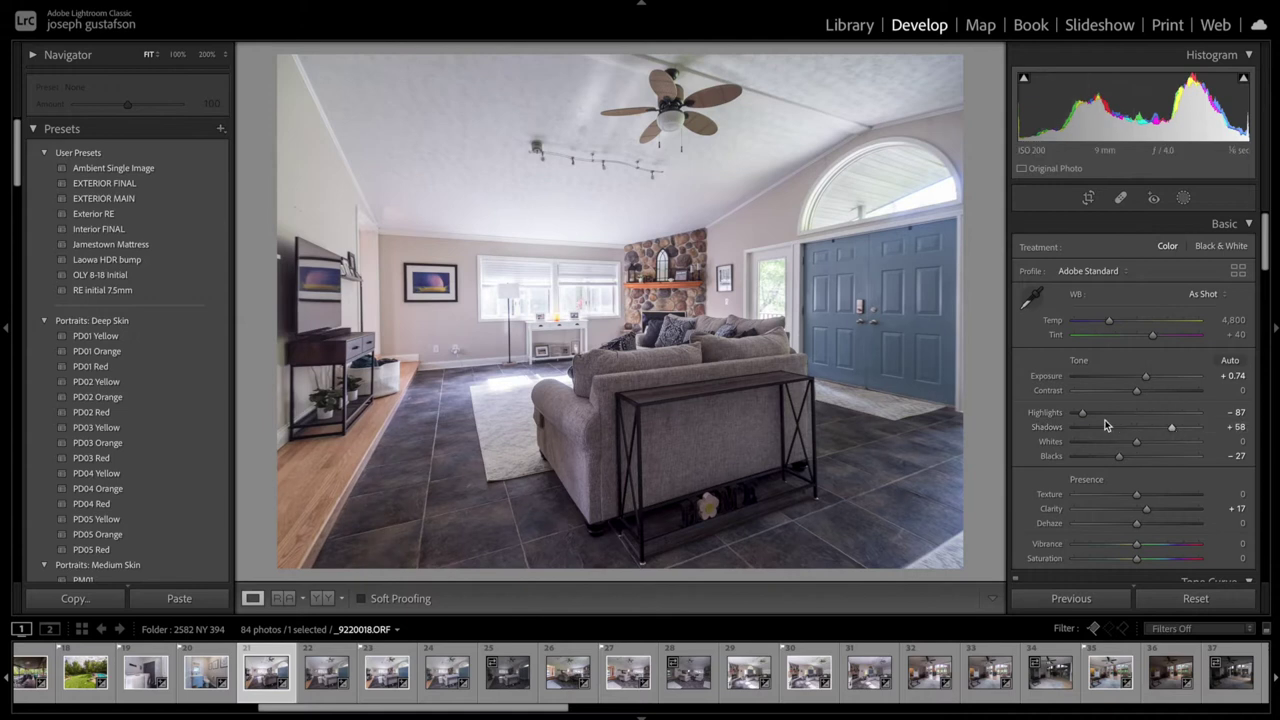
left_click_drag(1082, 416, 1085, 416)
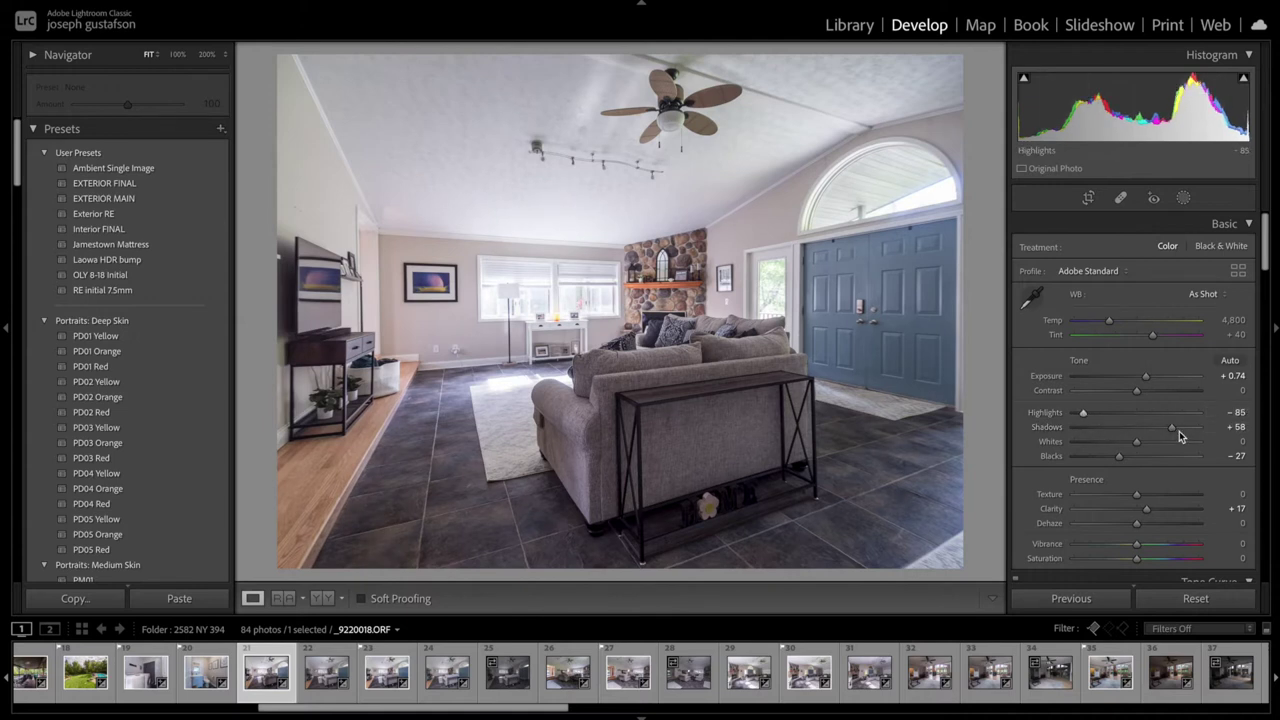
mouse_move(1179, 436)
left_mouse_down()
mouse_move(1134, 431)
mouse_move(1179, 431)
left_mouse_up()
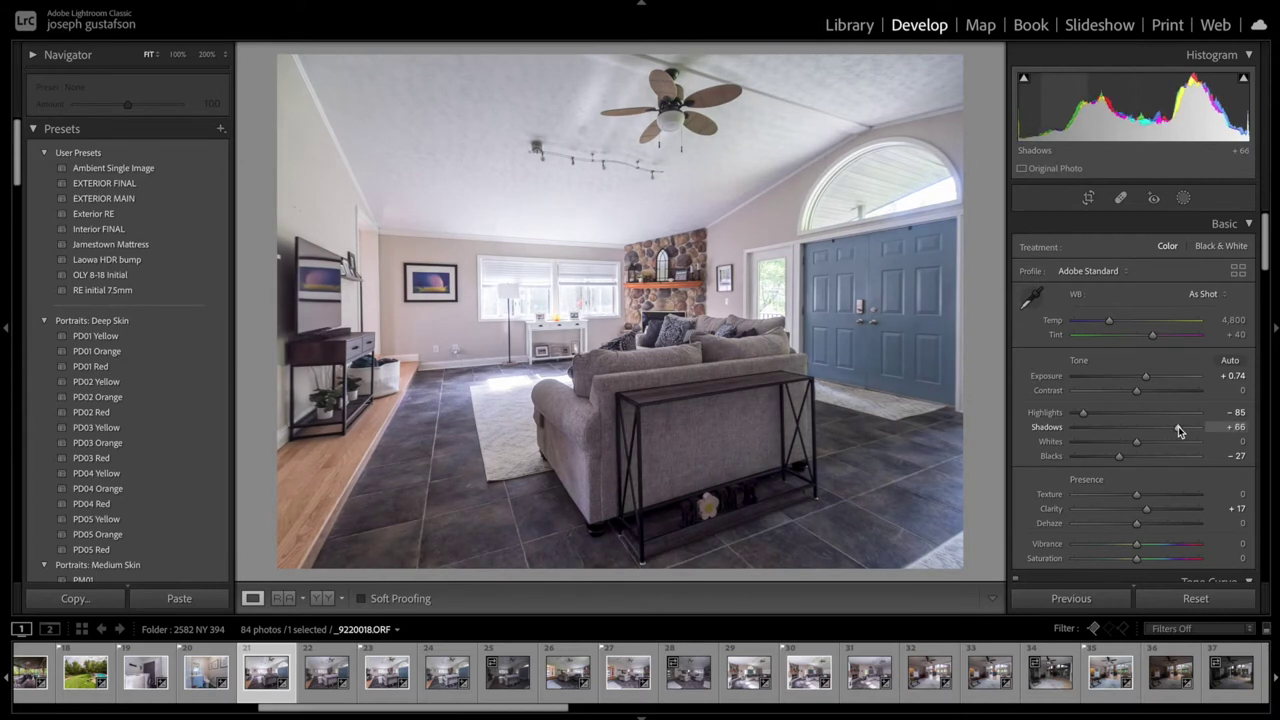
Preview a stronger Vibrance, then reset Vibrance back to 0.
scroll(1207, 428, "down", 2)
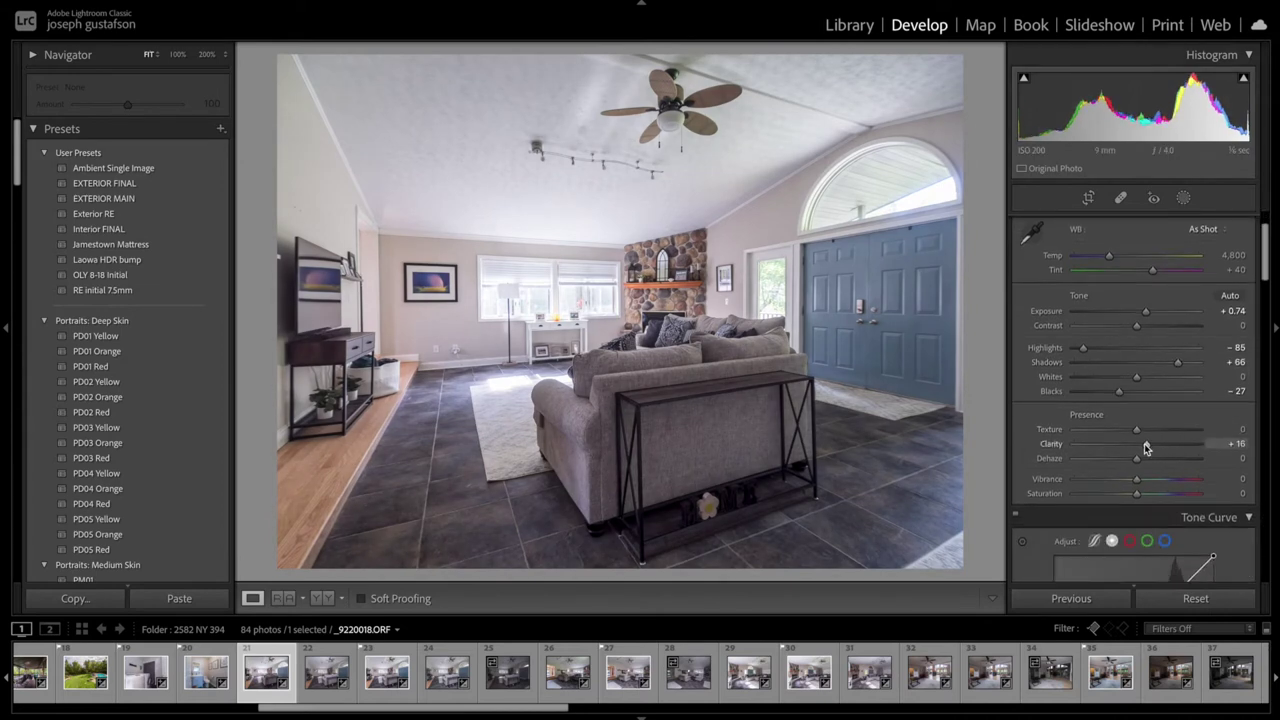
scroll(1146, 448, "down", 3)
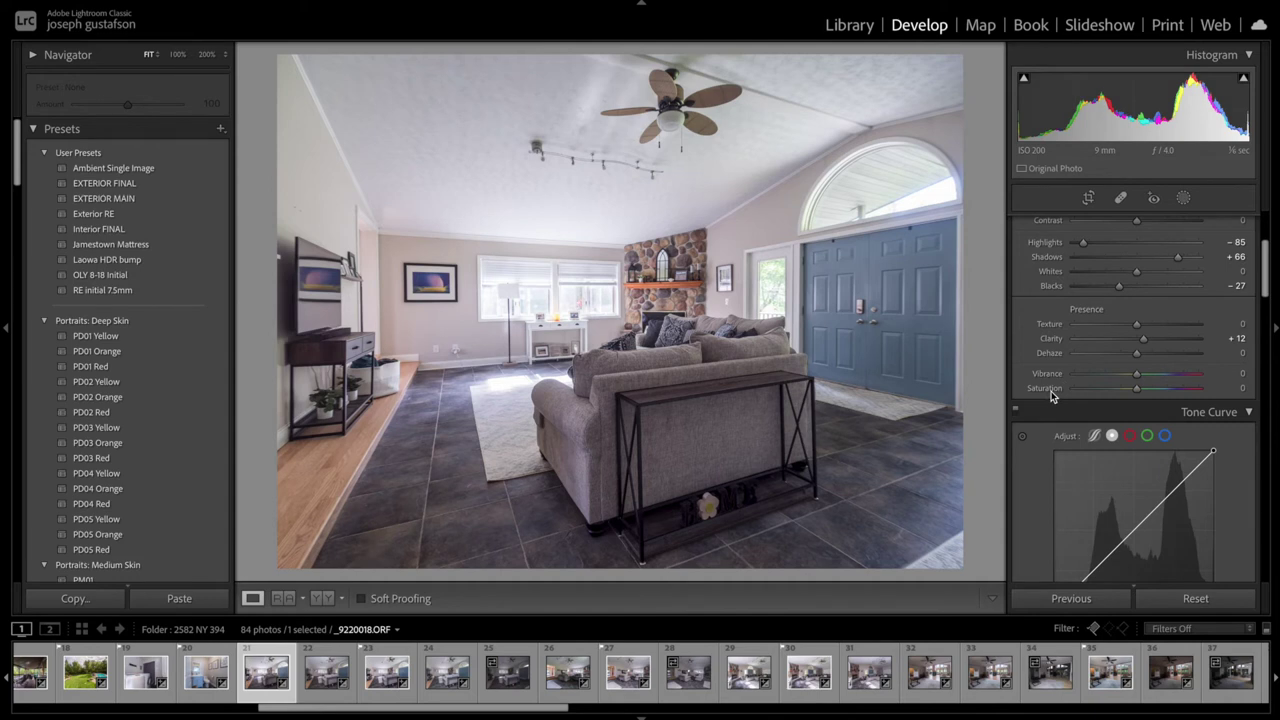
left_click_drag(1137, 374, 1204, 379)
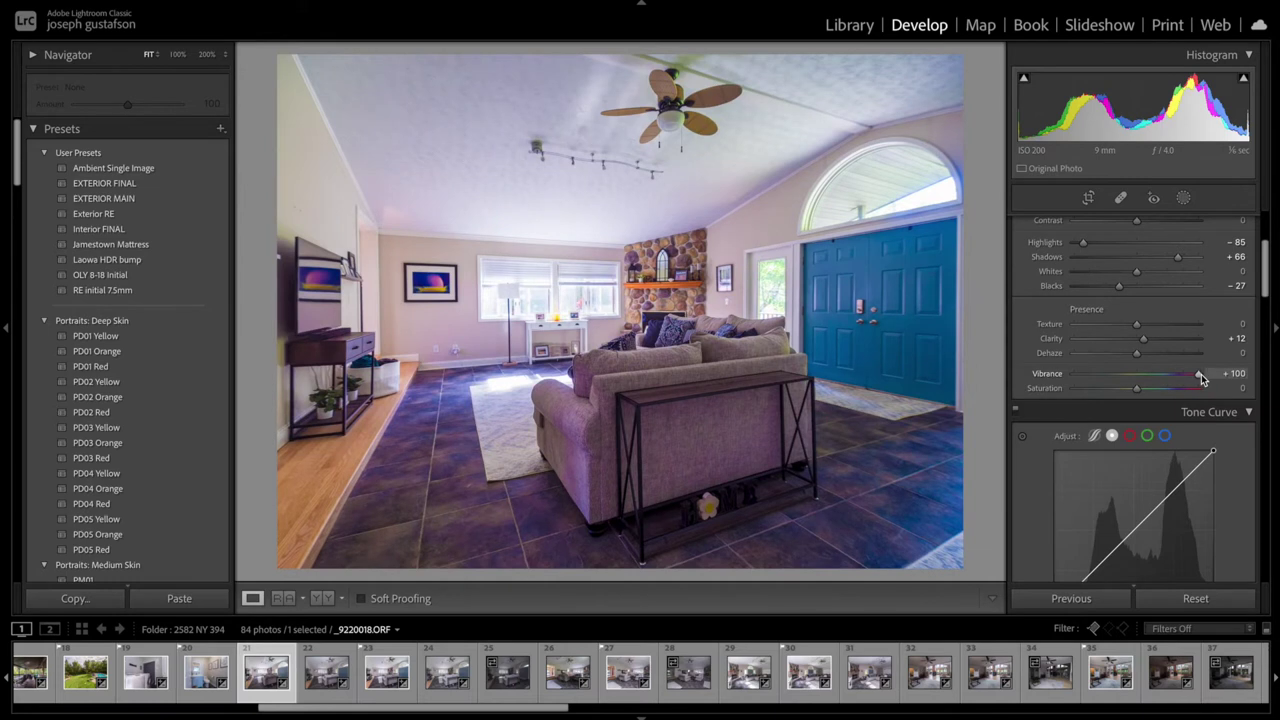
double_click(1202, 376)
scroll(1146, 435, "down", 10)
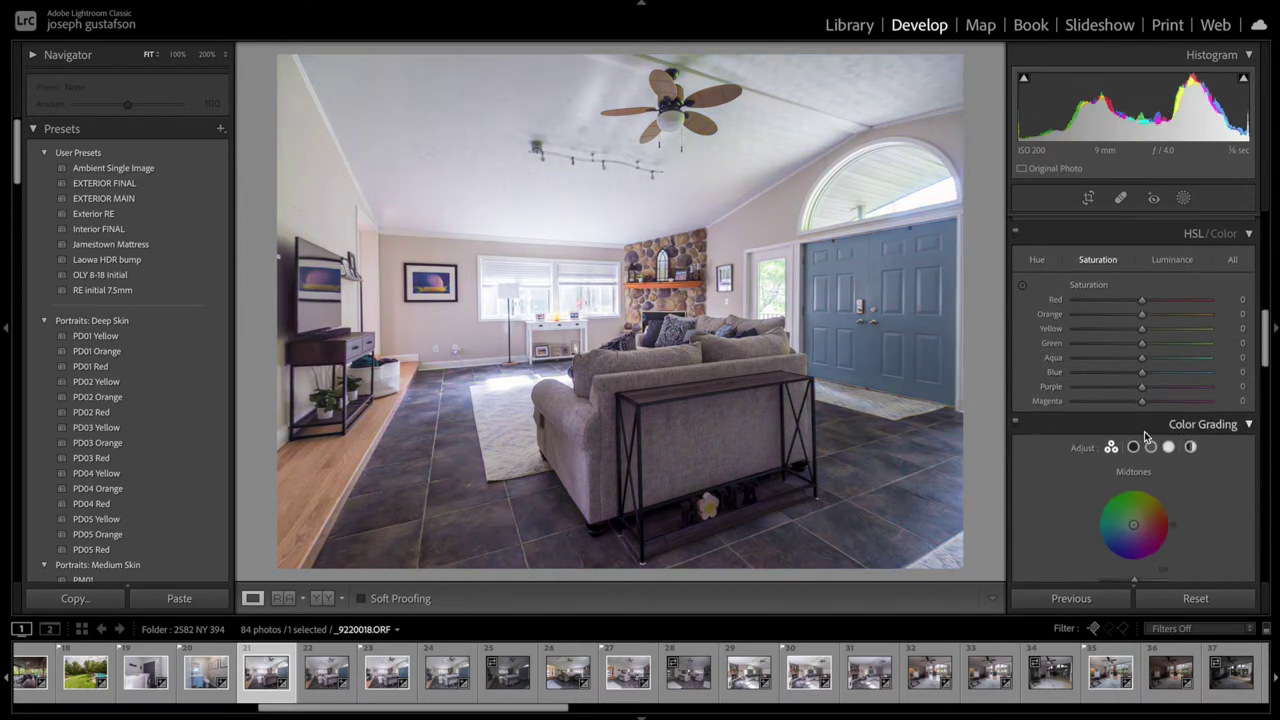
Raise the sharpening Amount from 24 to 78.
scroll(1146, 435, "down", 8)
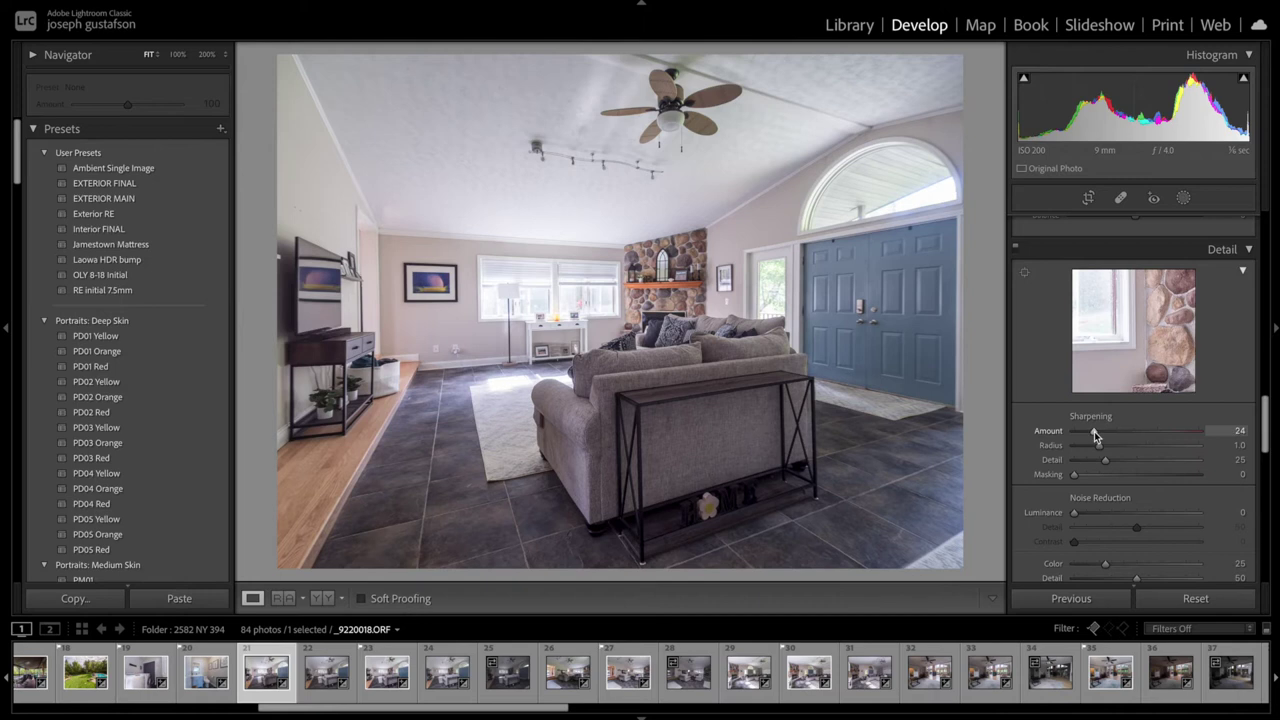
left_click_drag(1095, 436, 1140, 438)
scroll(1137, 440, "down", 3)
scroll(1137, 428, "down", 5)
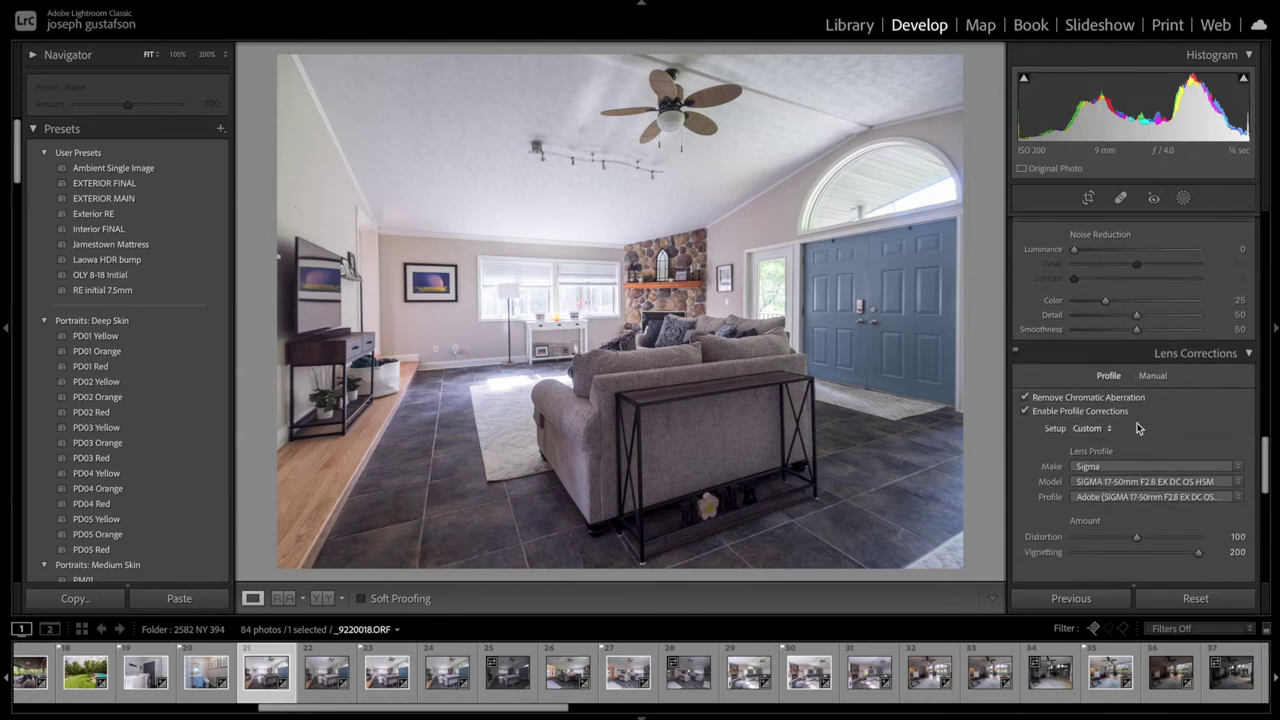
scroll(1137, 428, "down", 1)
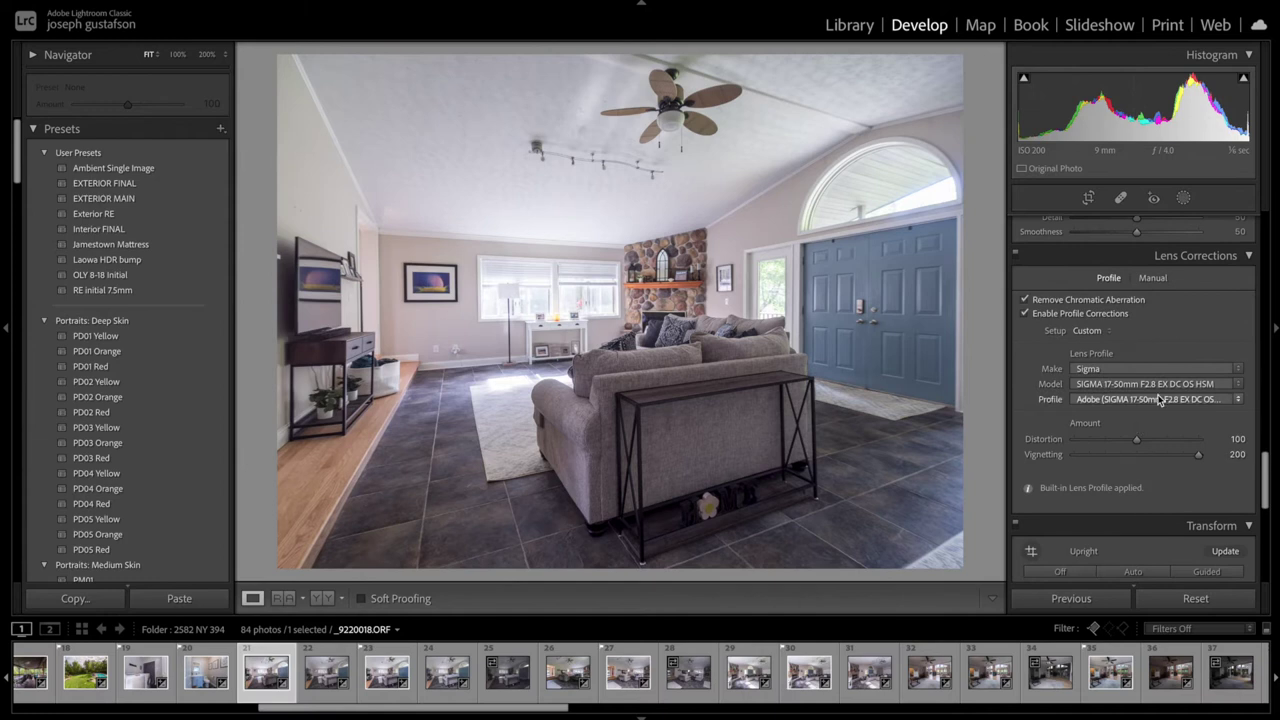
scroll(1160, 399, "down", 1)
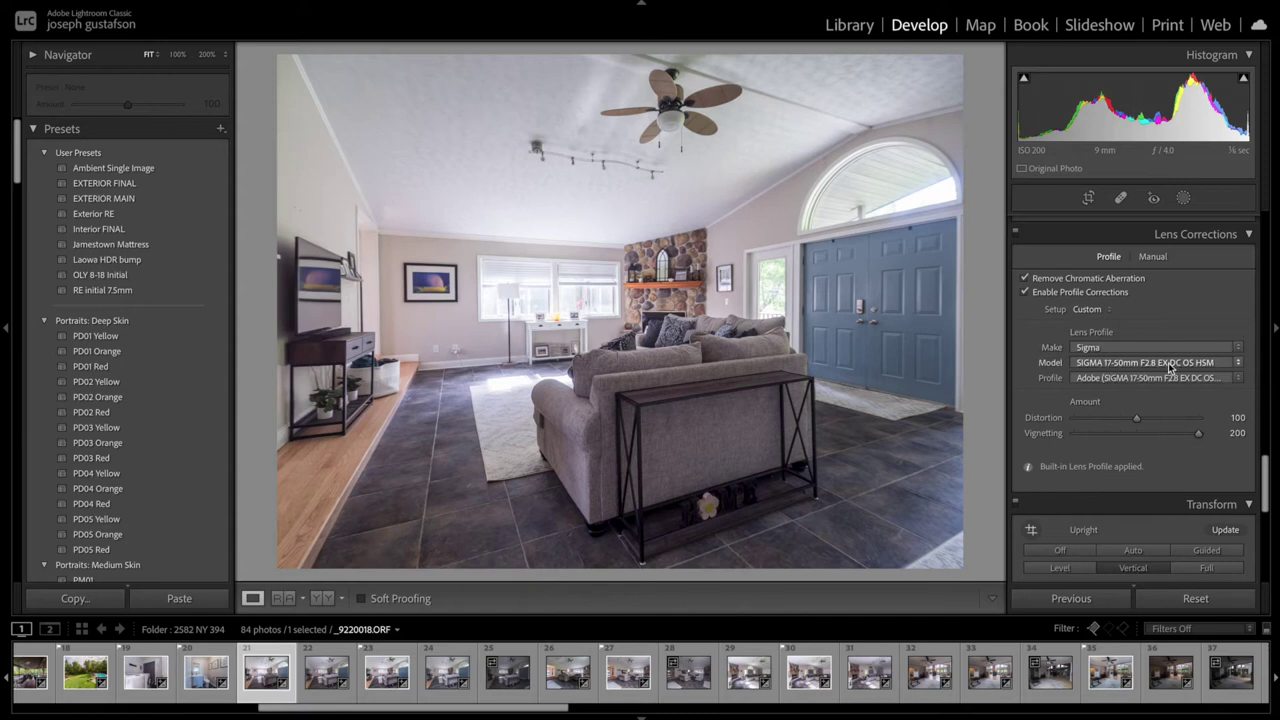
Compare the Sigma 17-50mm lens profile correction off and on, leaving it enabled.
left_click(1025, 292)
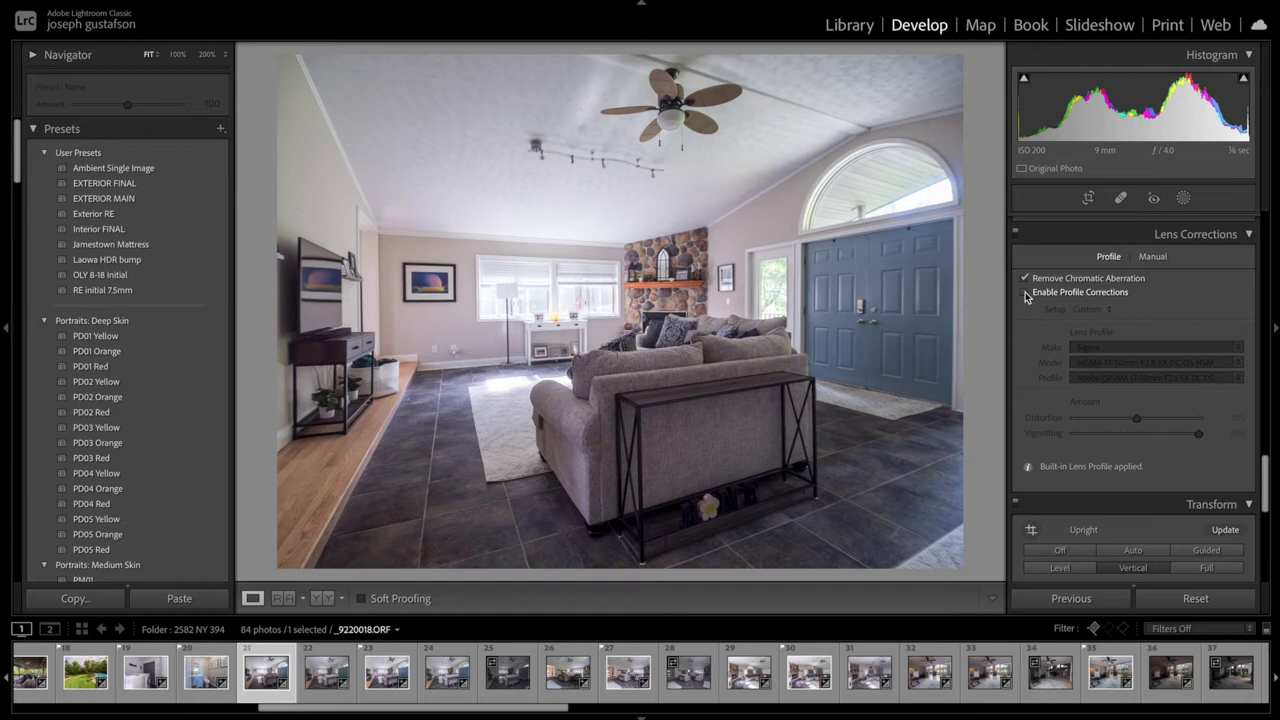
left_click(1025, 292)
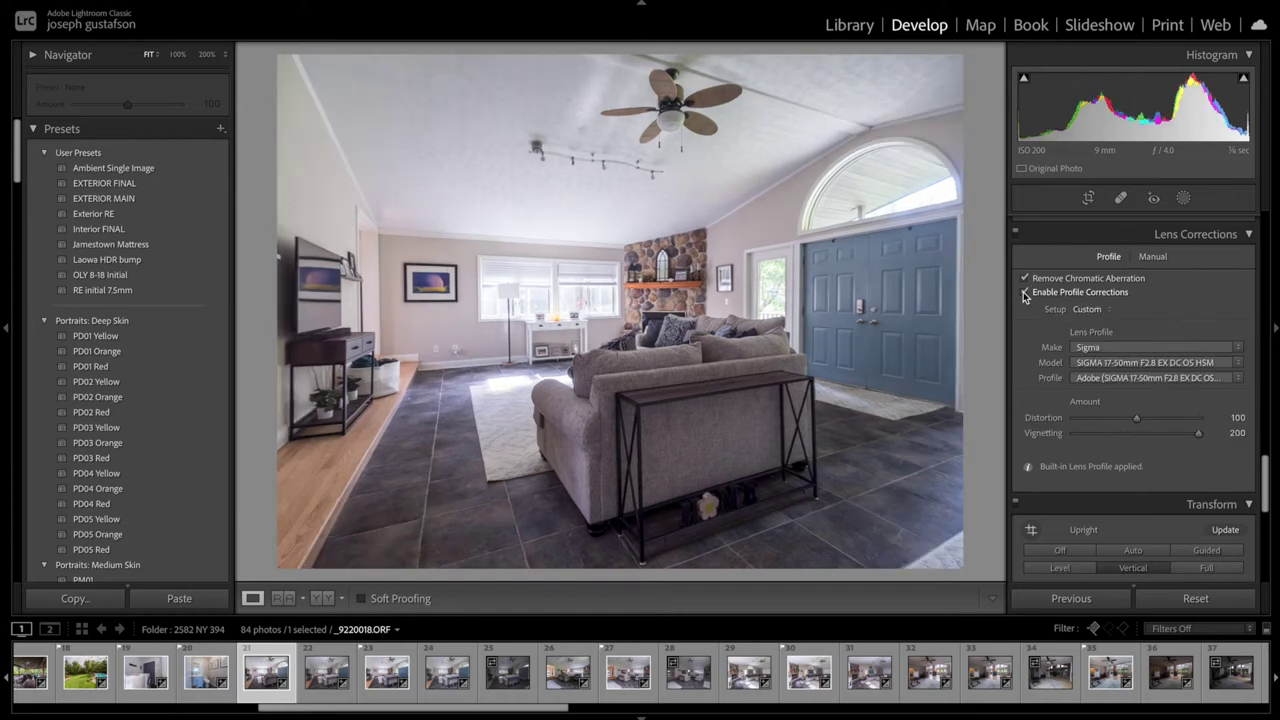
left_click(1025, 292)
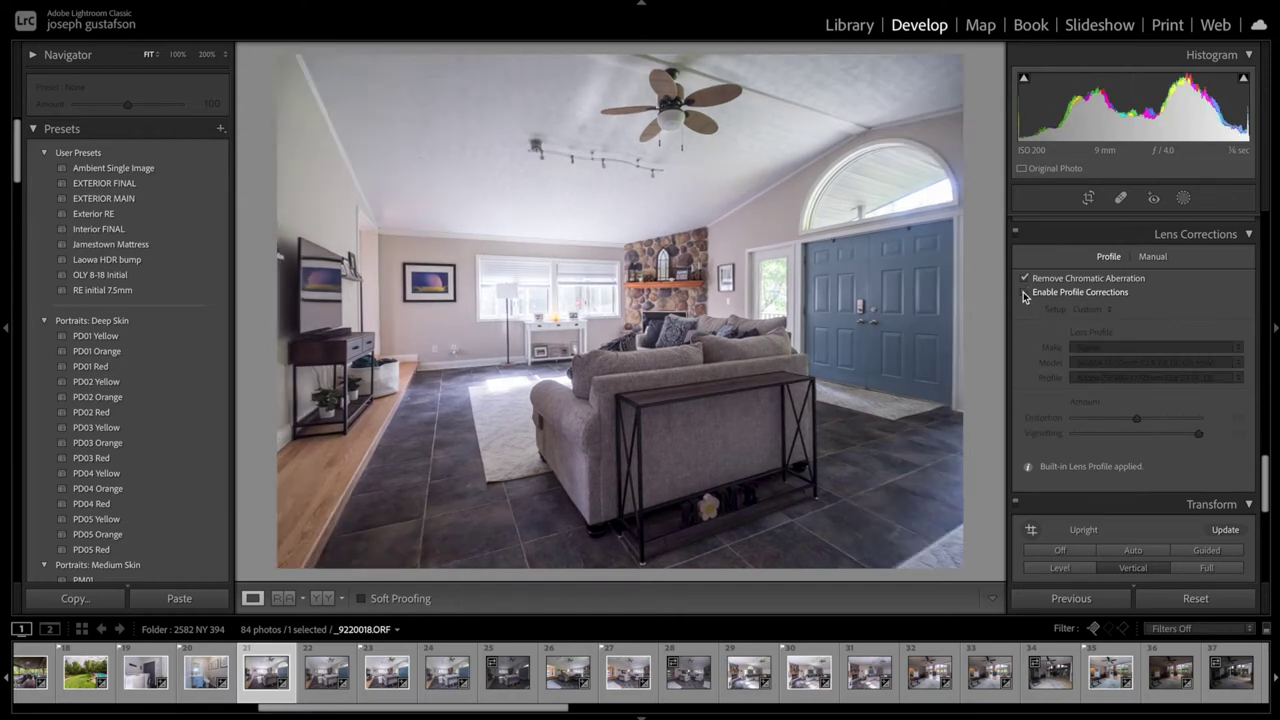
left_click(1025, 293)
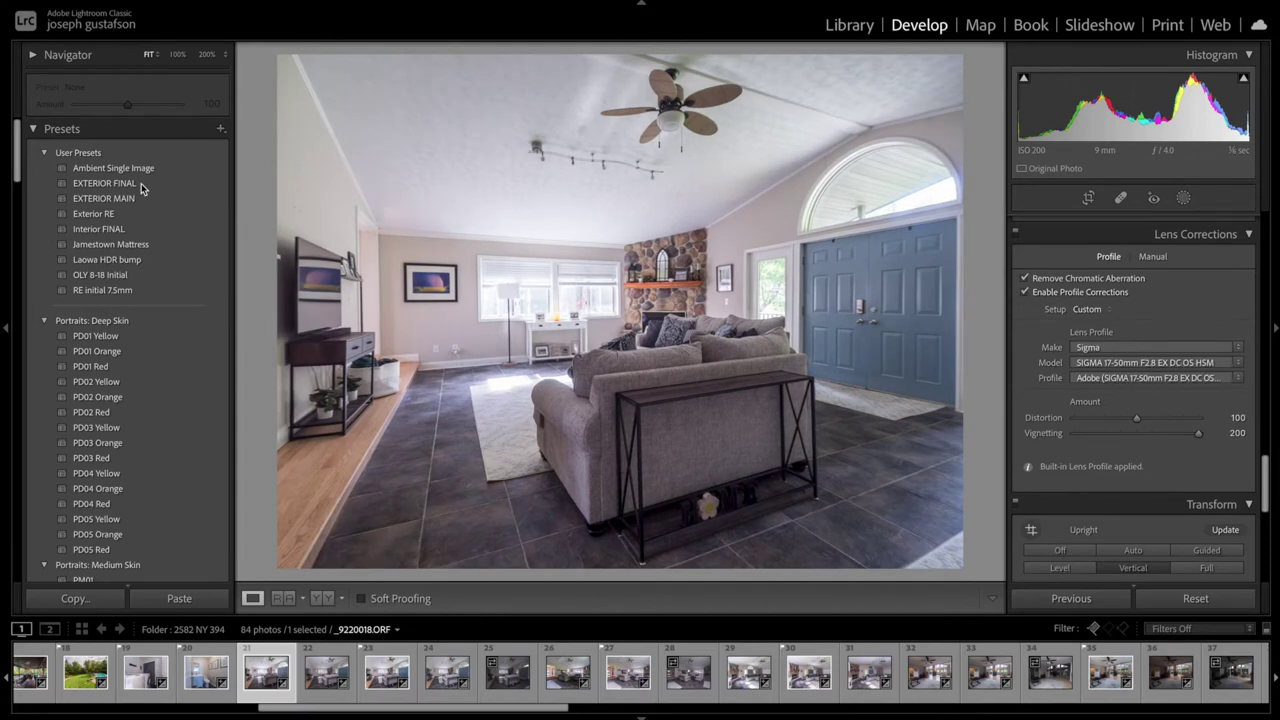
scroll(1040, 450, "down", 3)
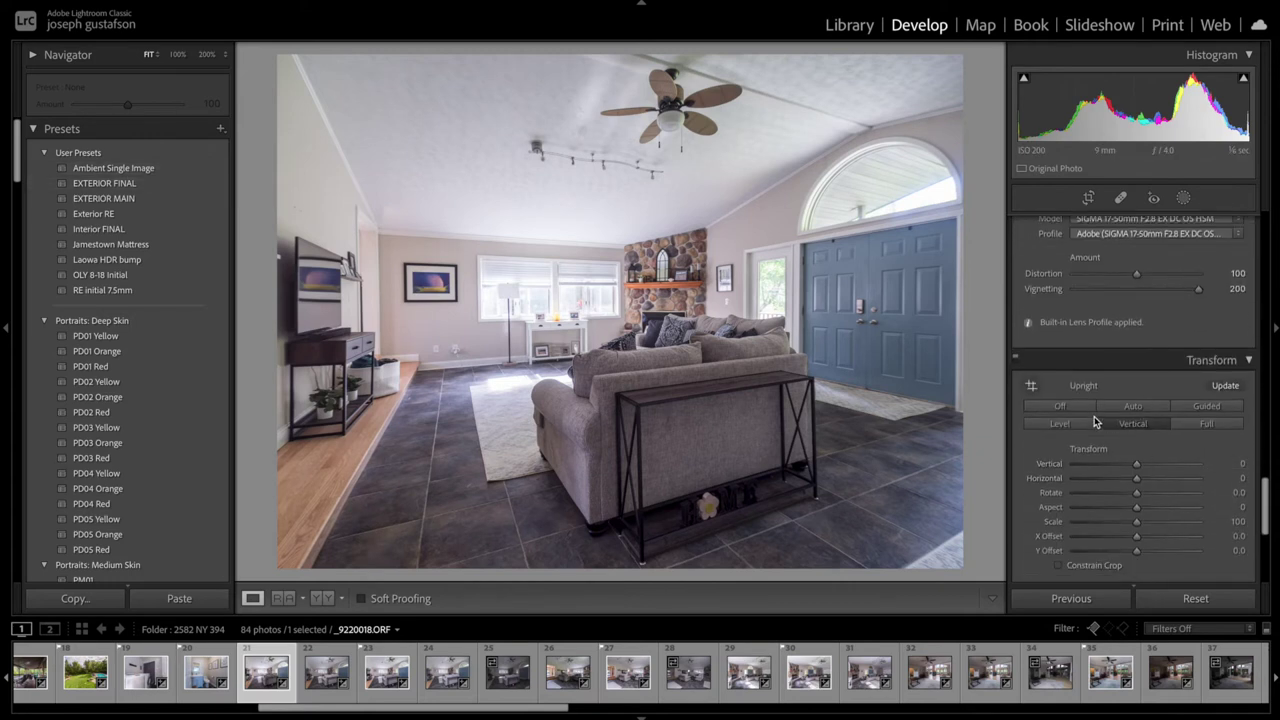
left_click(1015, 362)
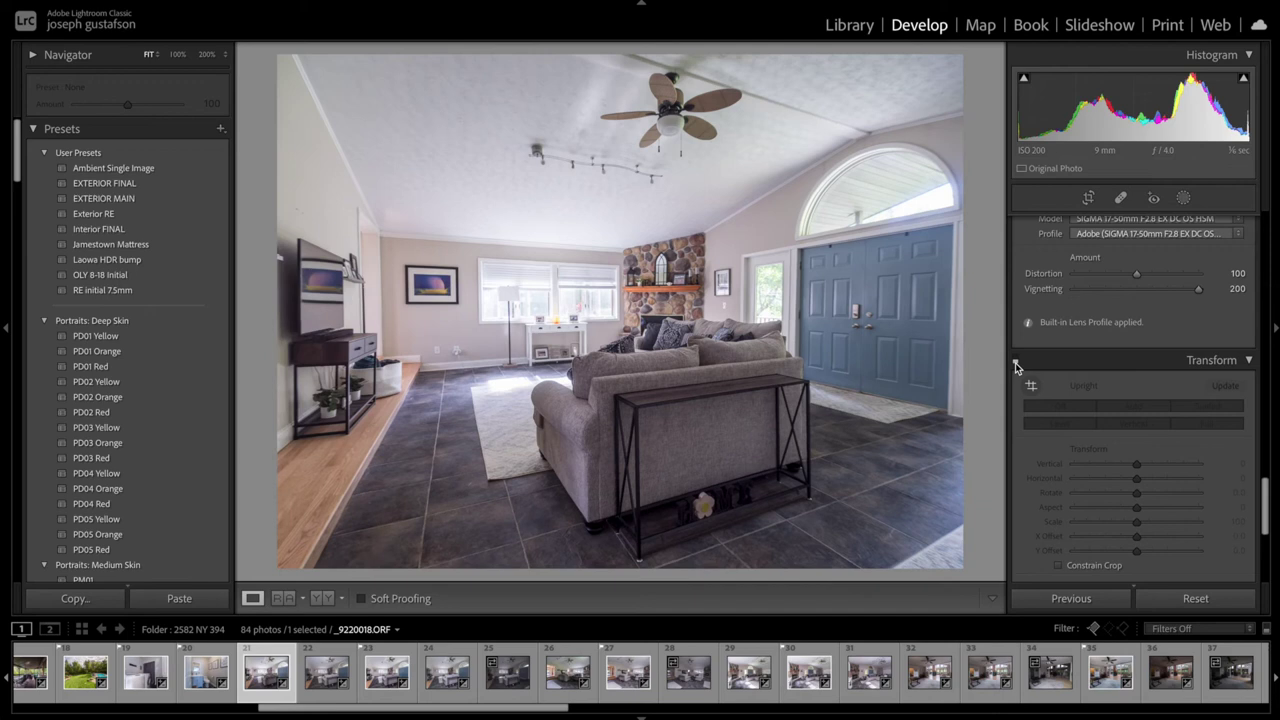
left_click(1015, 364)
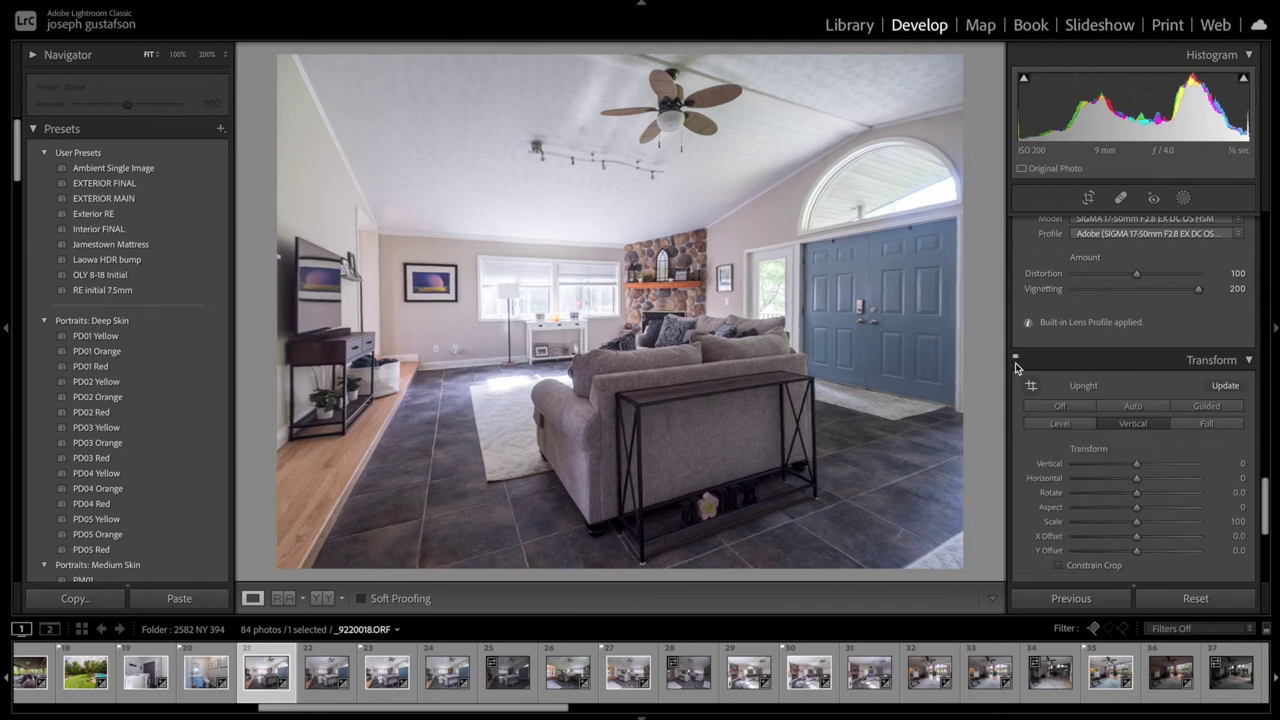
left_click(1015, 362)
left_click(1015, 362)
scroll(1112, 447, "down", 3)
scroll(1112, 447, "up", 10)
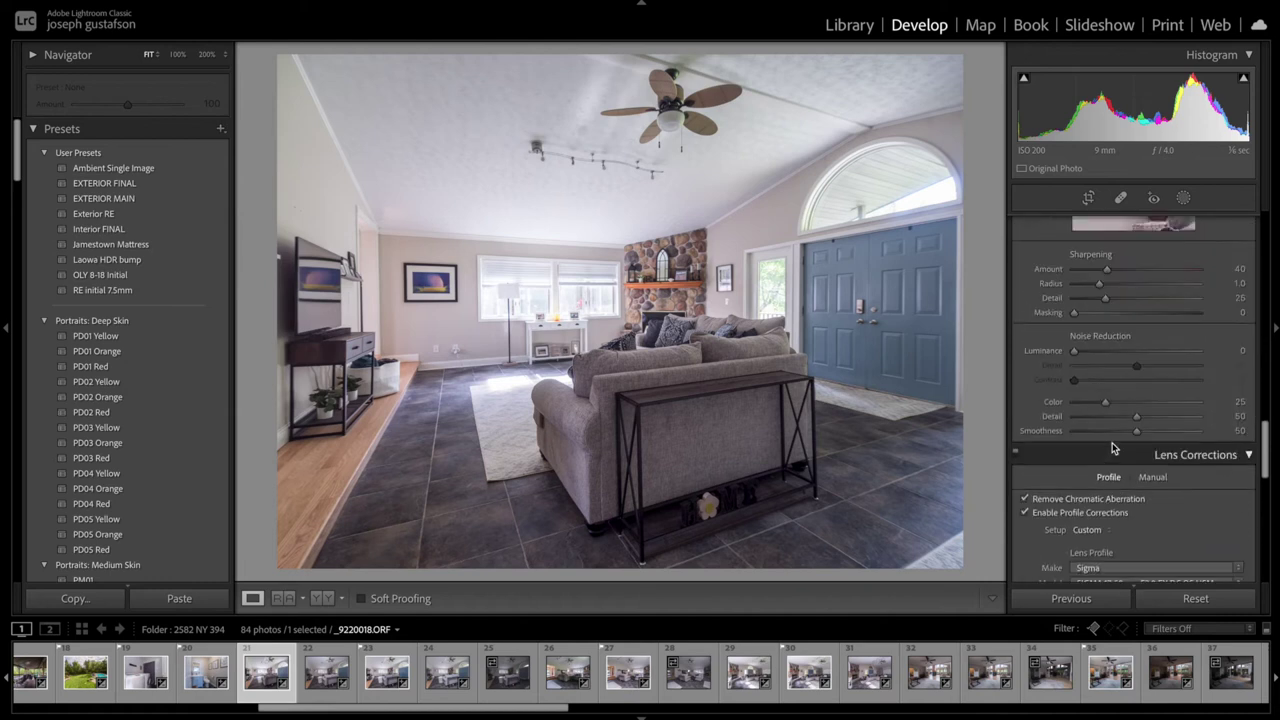
scroll(1112, 447, "up", 10)
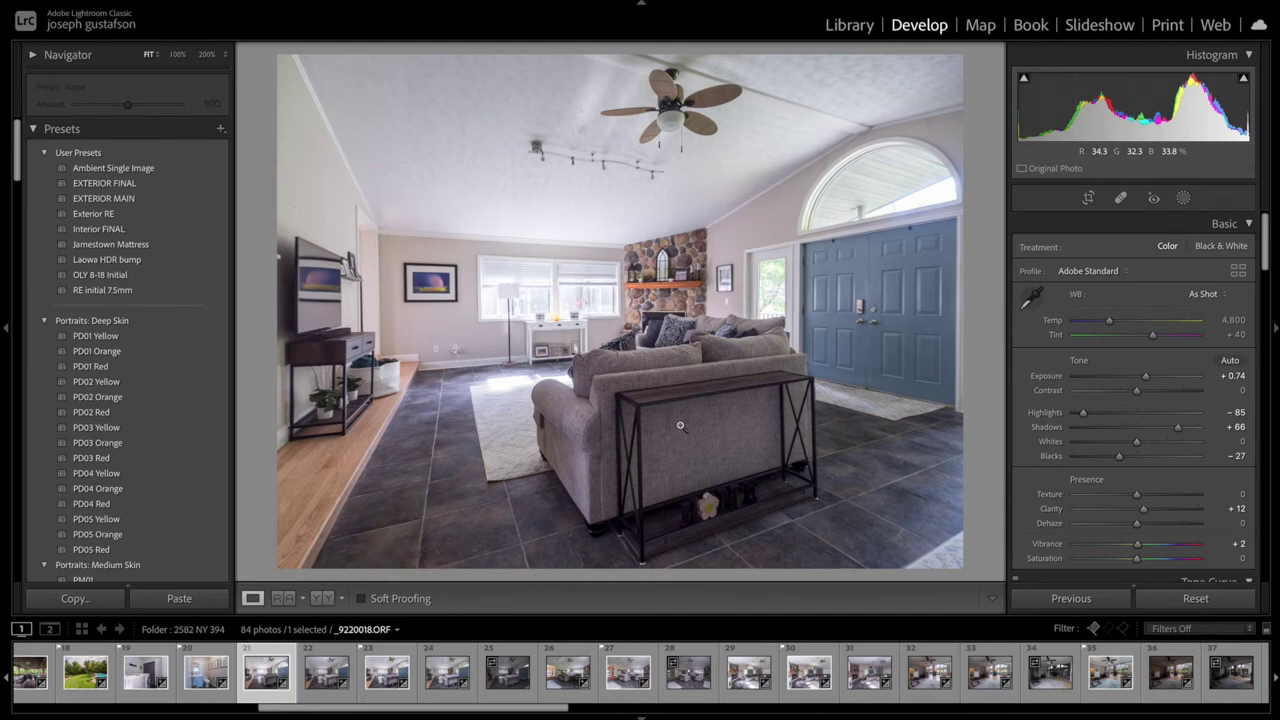
left_click(221, 132)
left_click(252, 147)
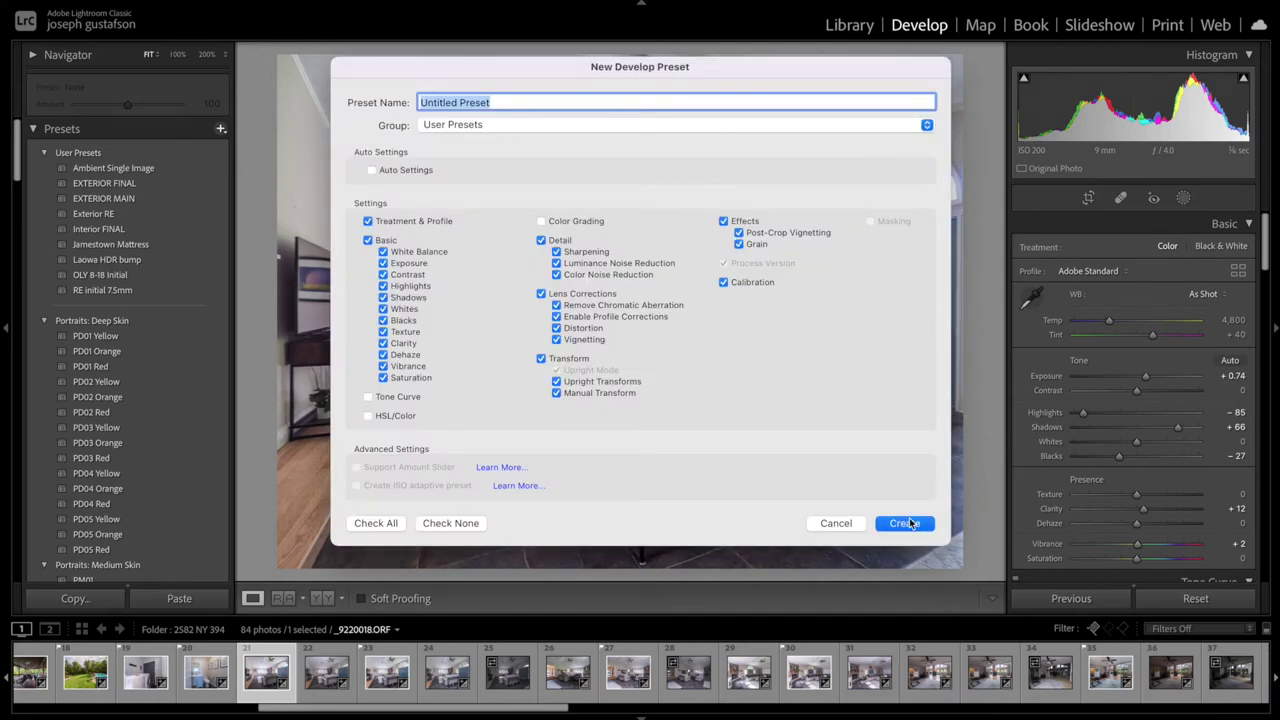
left_click(856, 527)
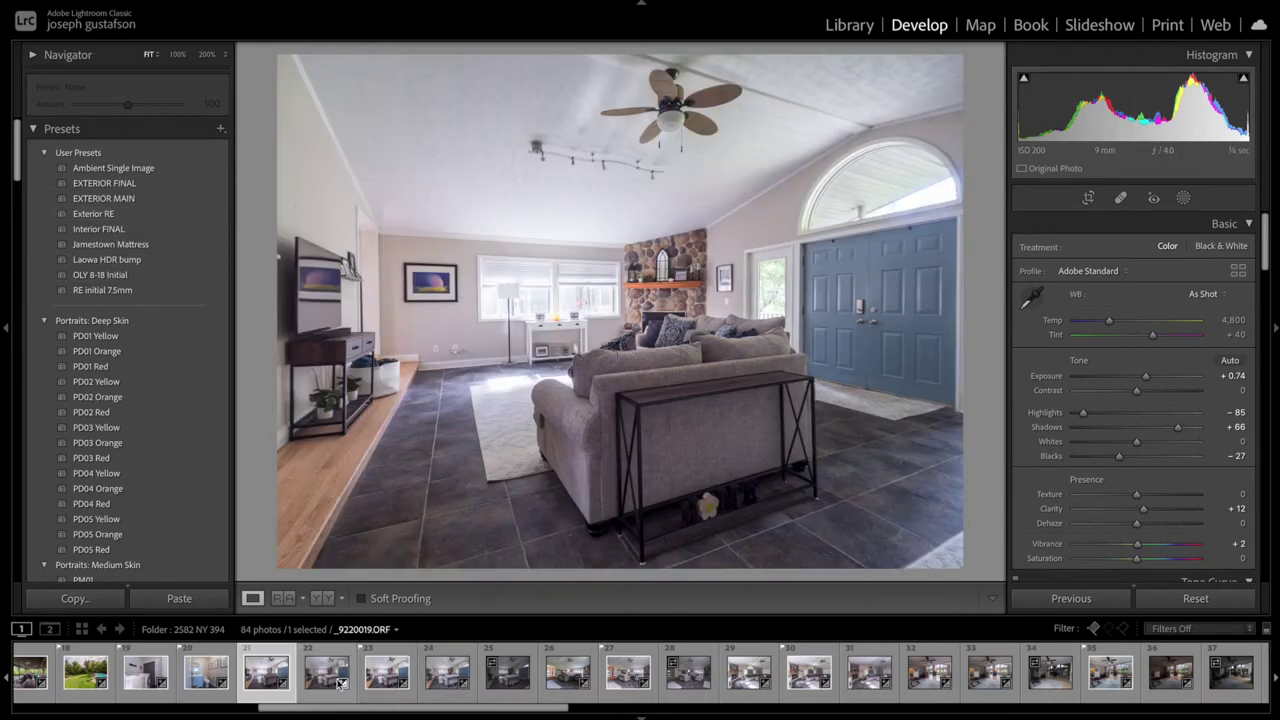
Apply Ambient Single Image to _9220020.ORF, set Exposure +1.08 and Highlights −100, checking at 100%.
left_click(445, 680)
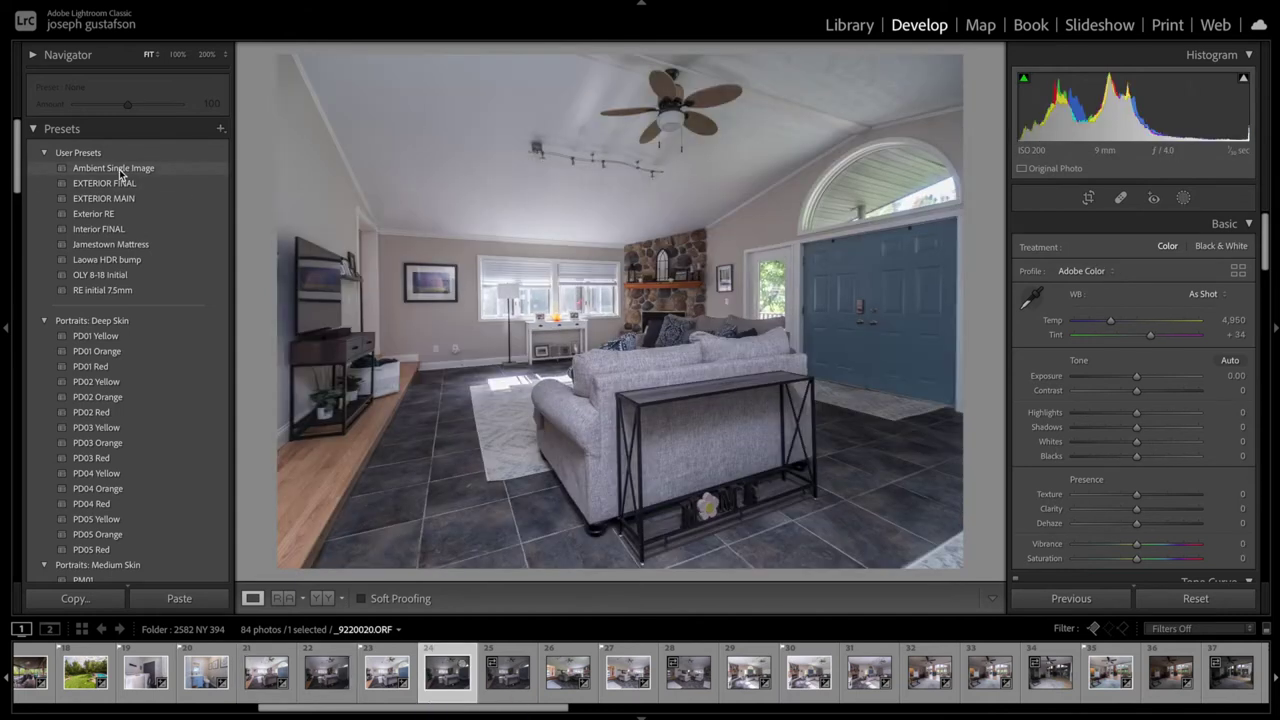
left_click(119, 170)
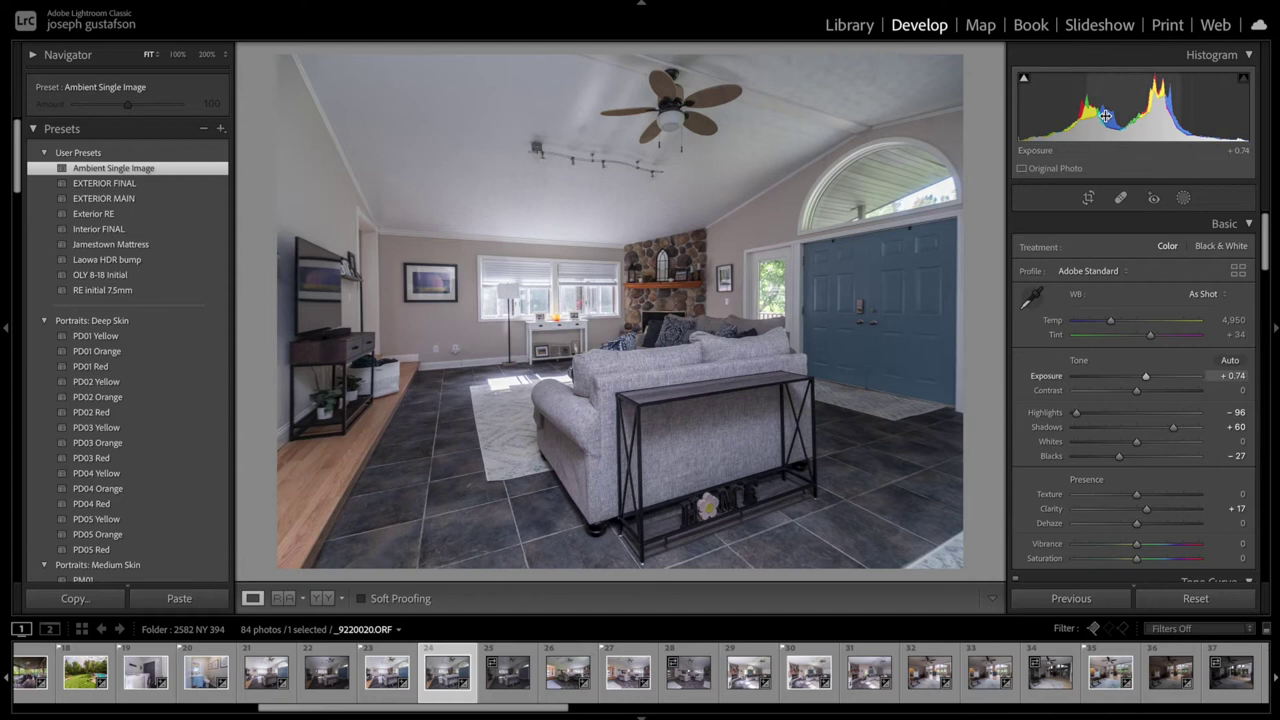
left_click_drag(1150, 110, 1169, 110)
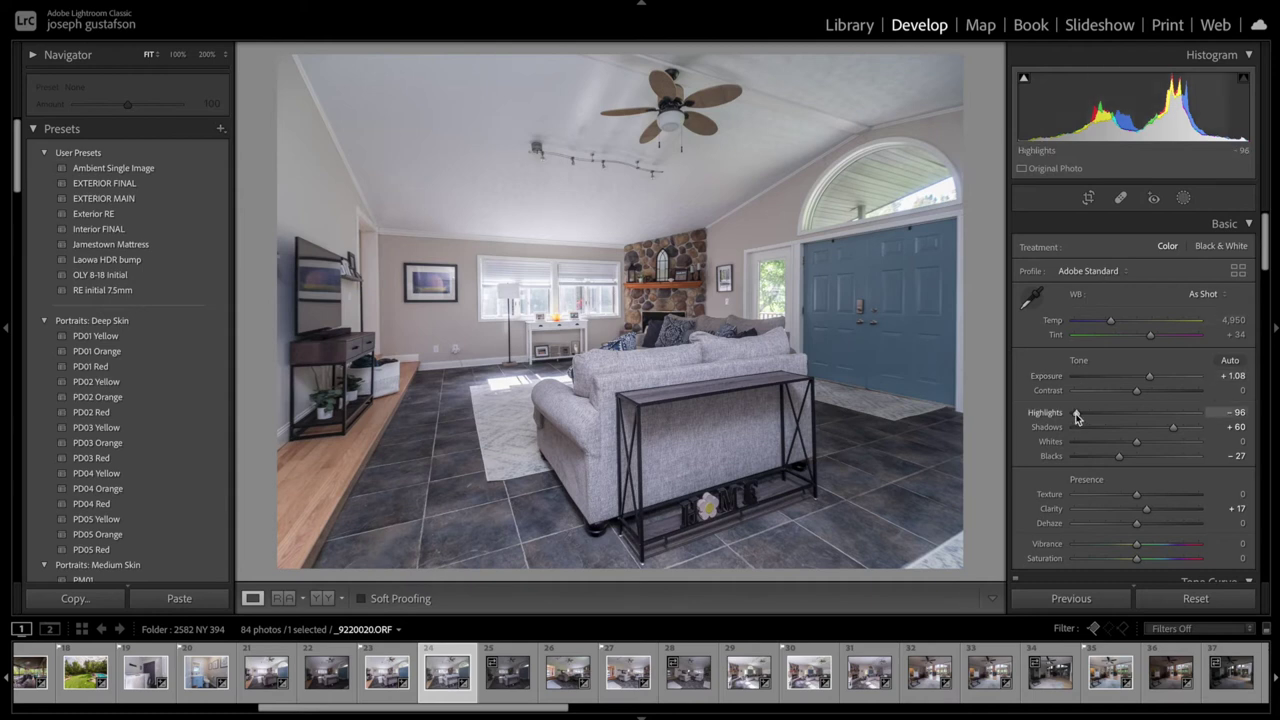
left_click_drag(1078, 413, 1070, 418)
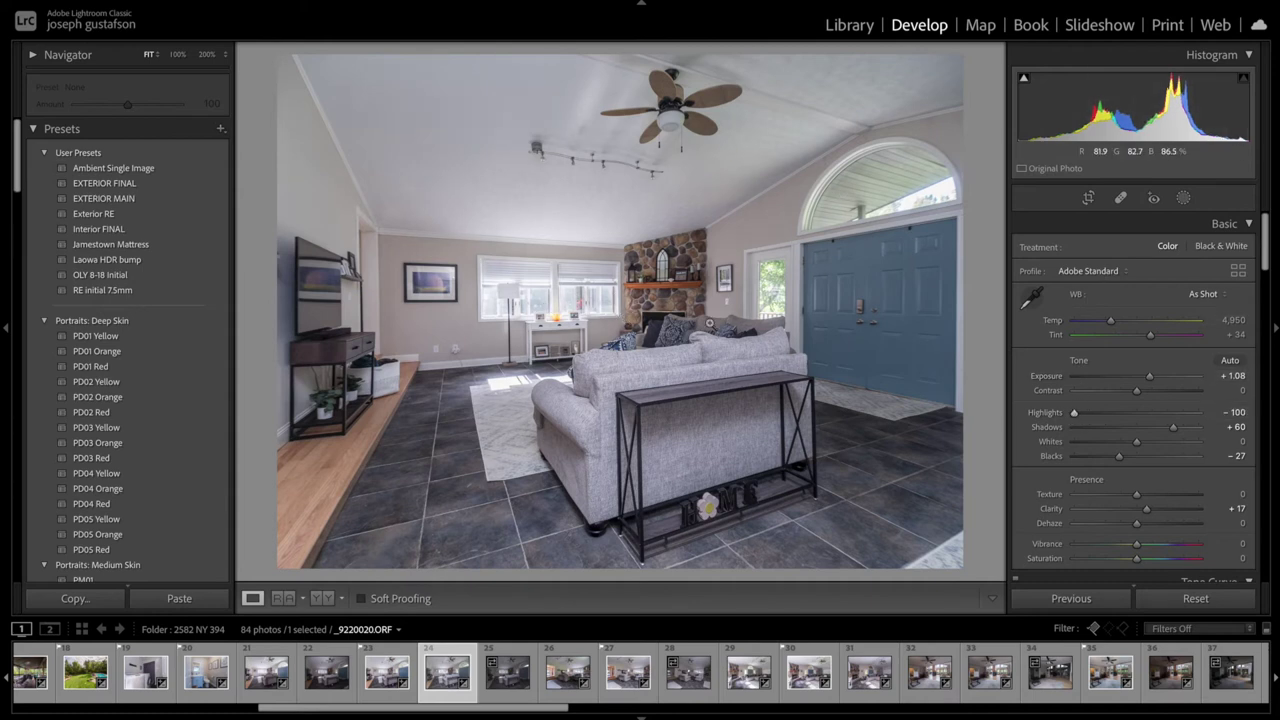
left_click(551, 305)
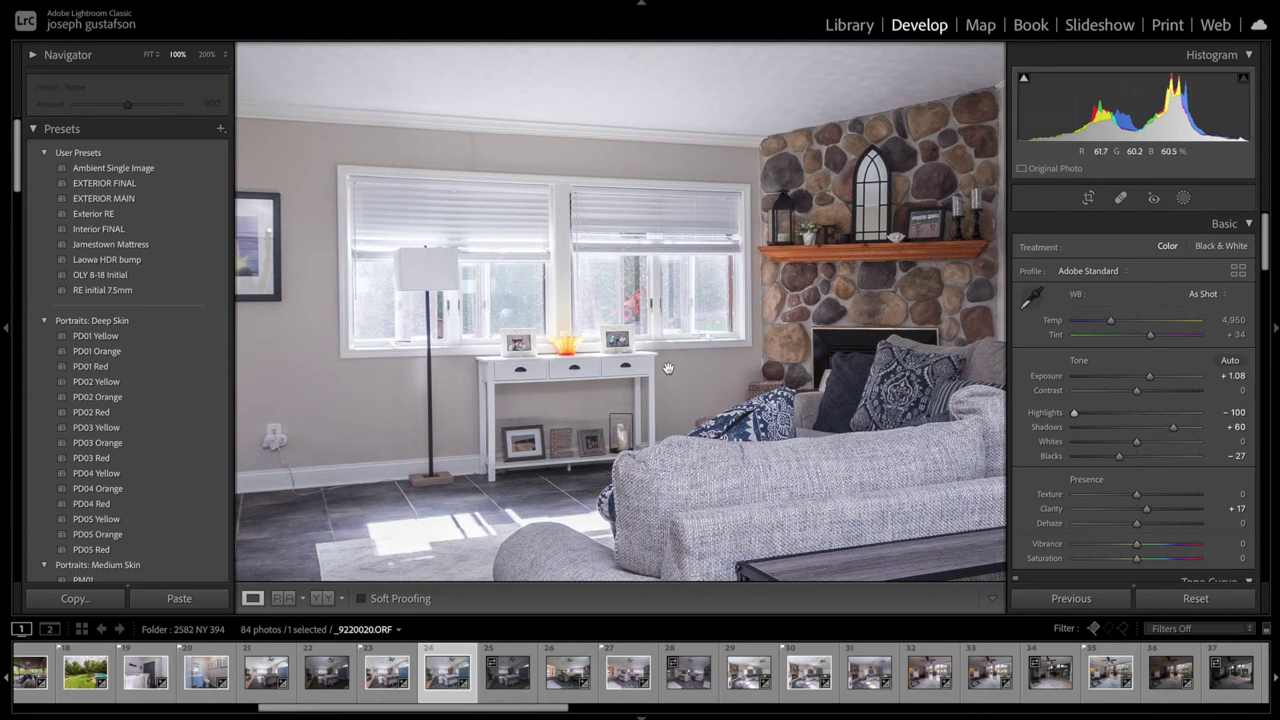
left_click(736, 377)
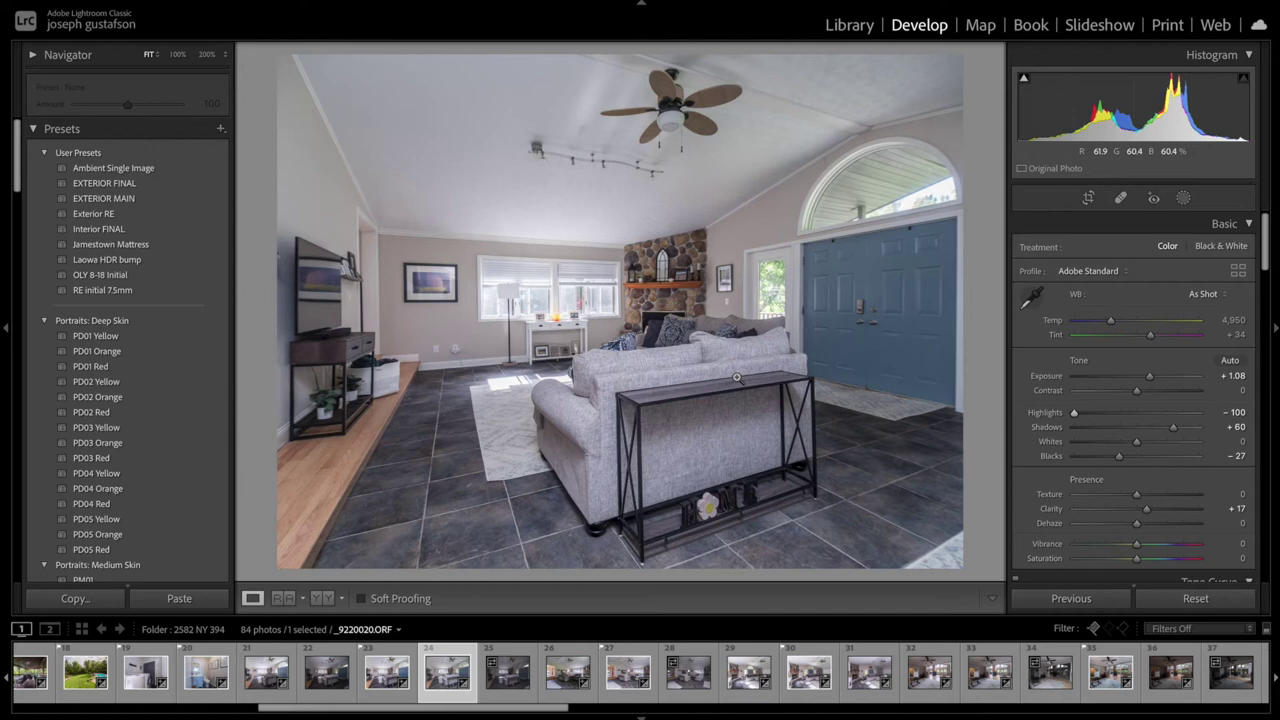
Add flash shot _9220018.ORF to the selection and open both as Photoshop layers.
left_click(263, 678, "ctrl")
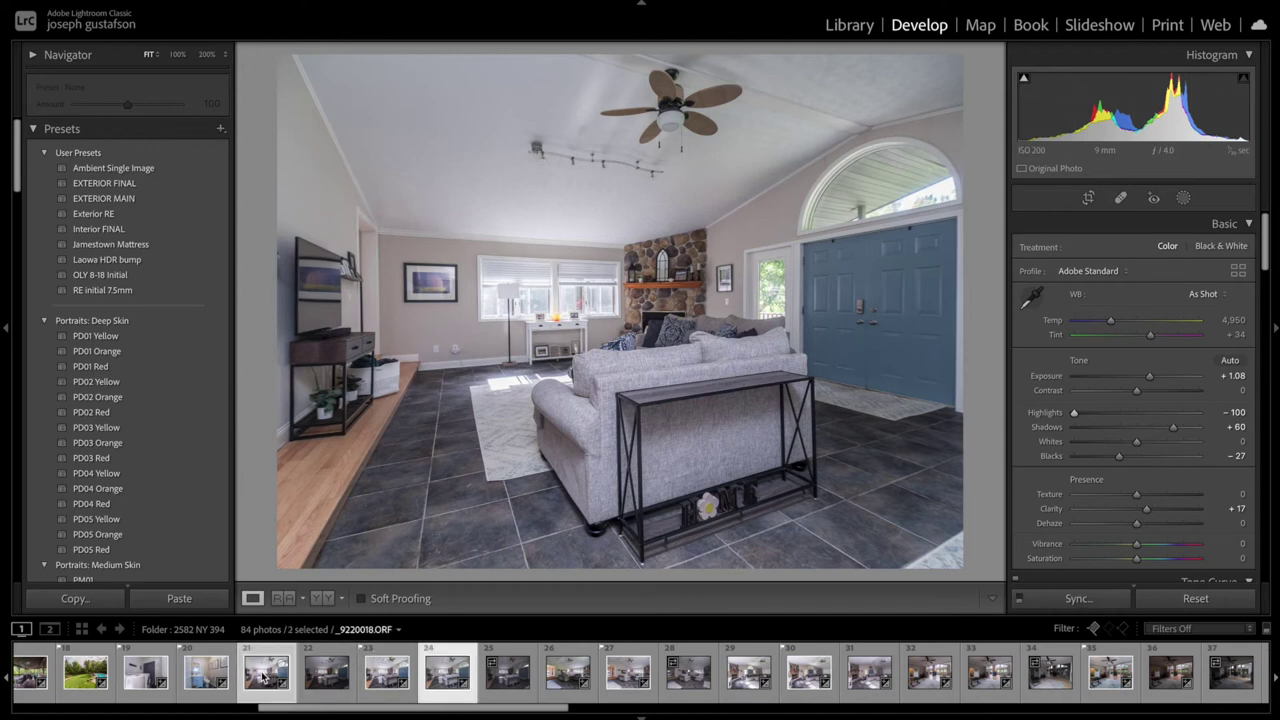
right_click(263, 678)
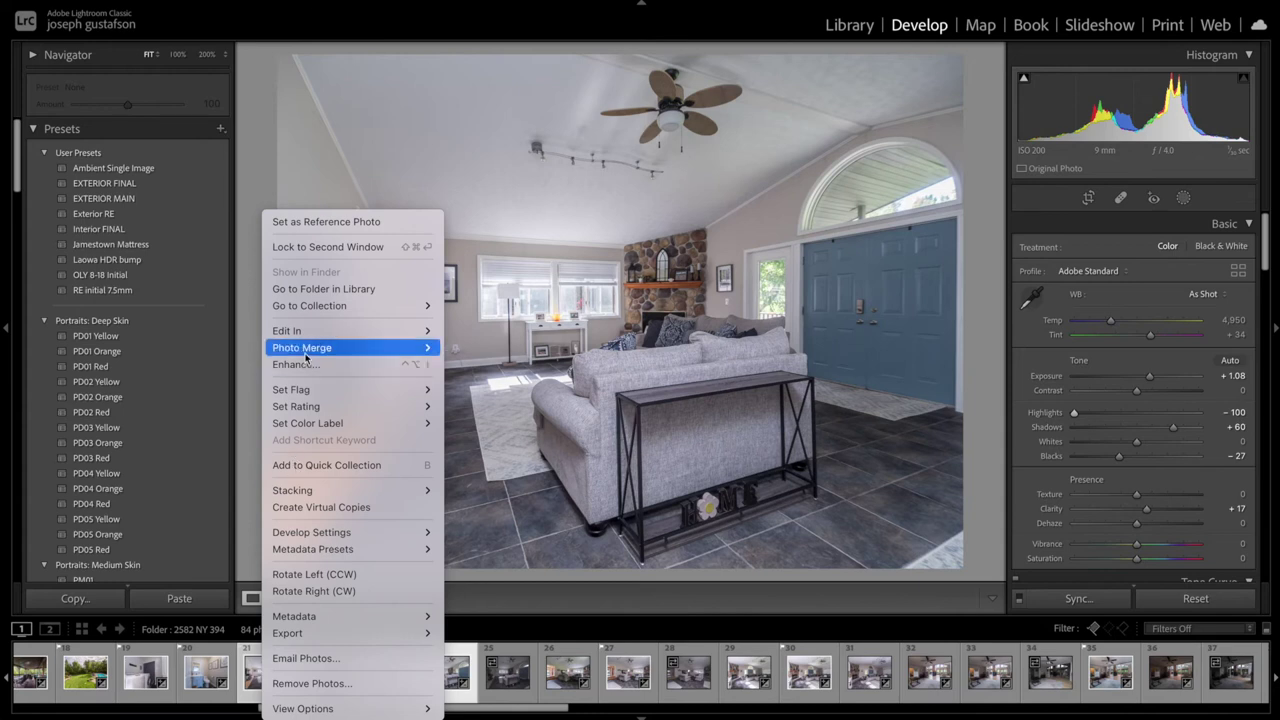
mouse_move(300, 330)
left_click(529, 466)
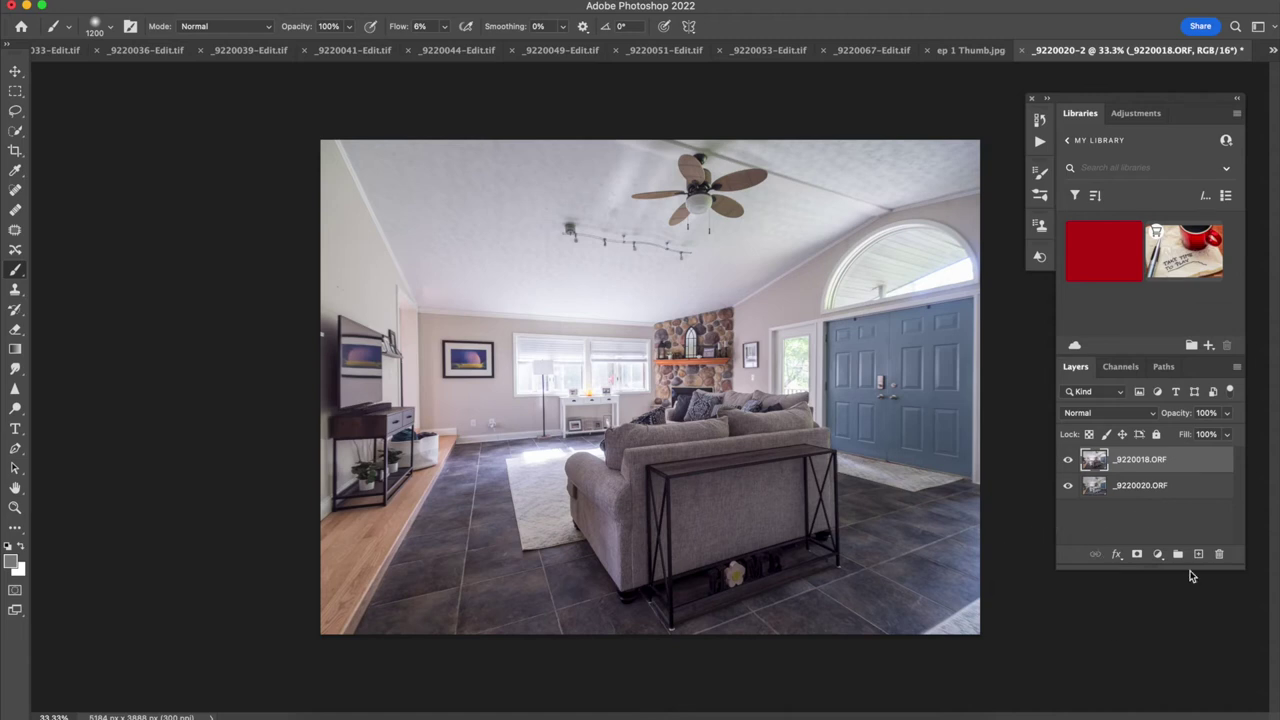
Toggle the top _9220018.ORF layer's visibility to compare it with the ambient layer.
left_click(1068, 460)
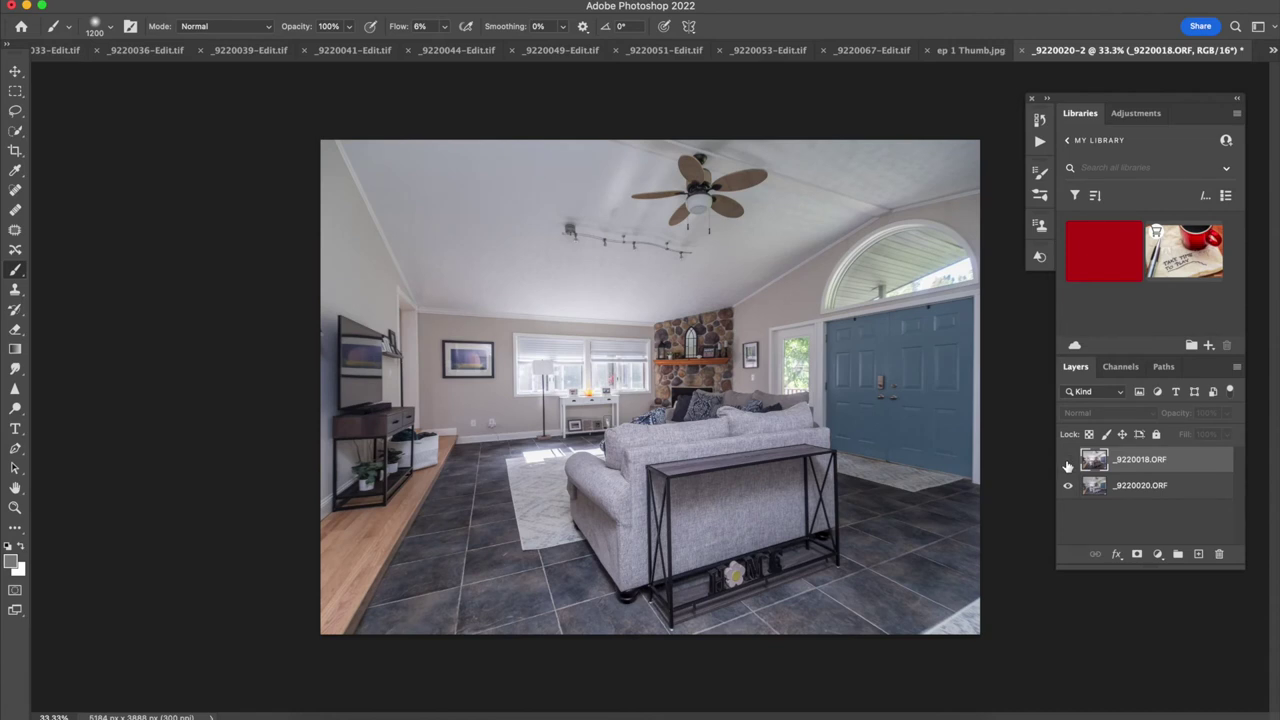
left_click(1068, 461)
left_click(1068, 461)
left_click(1068, 461)
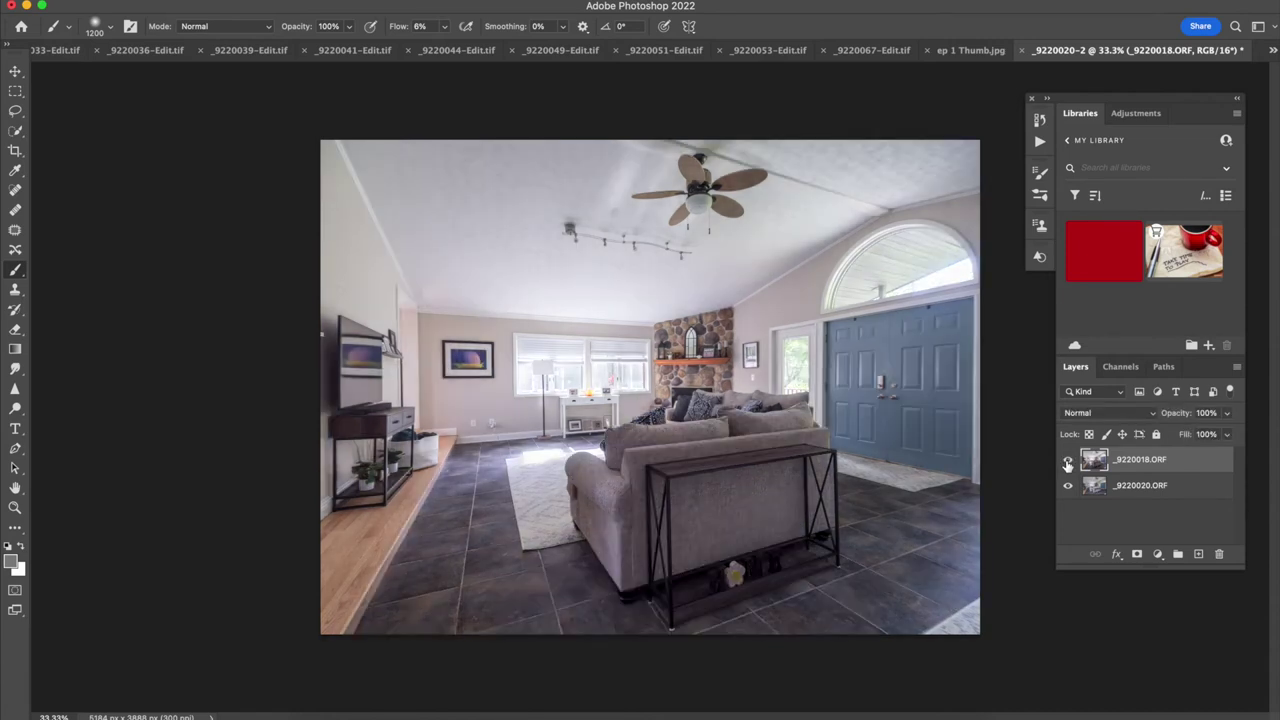
left_click(1068, 461)
left_click(1068, 461)
Test the top layer at 48% opacity, return it to 100%, and add a layer mask.
left_click(1228, 414)
left_click(1192, 436)
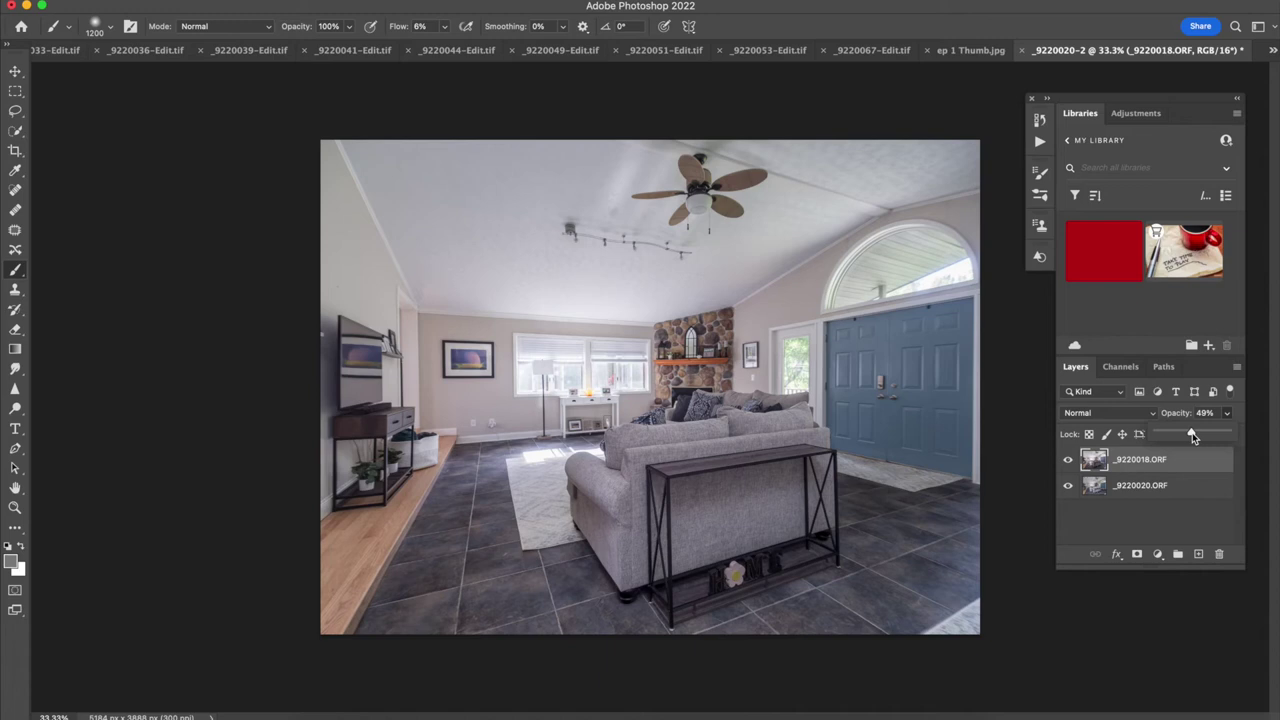
left_click_drag(1192, 432, 1276, 440)
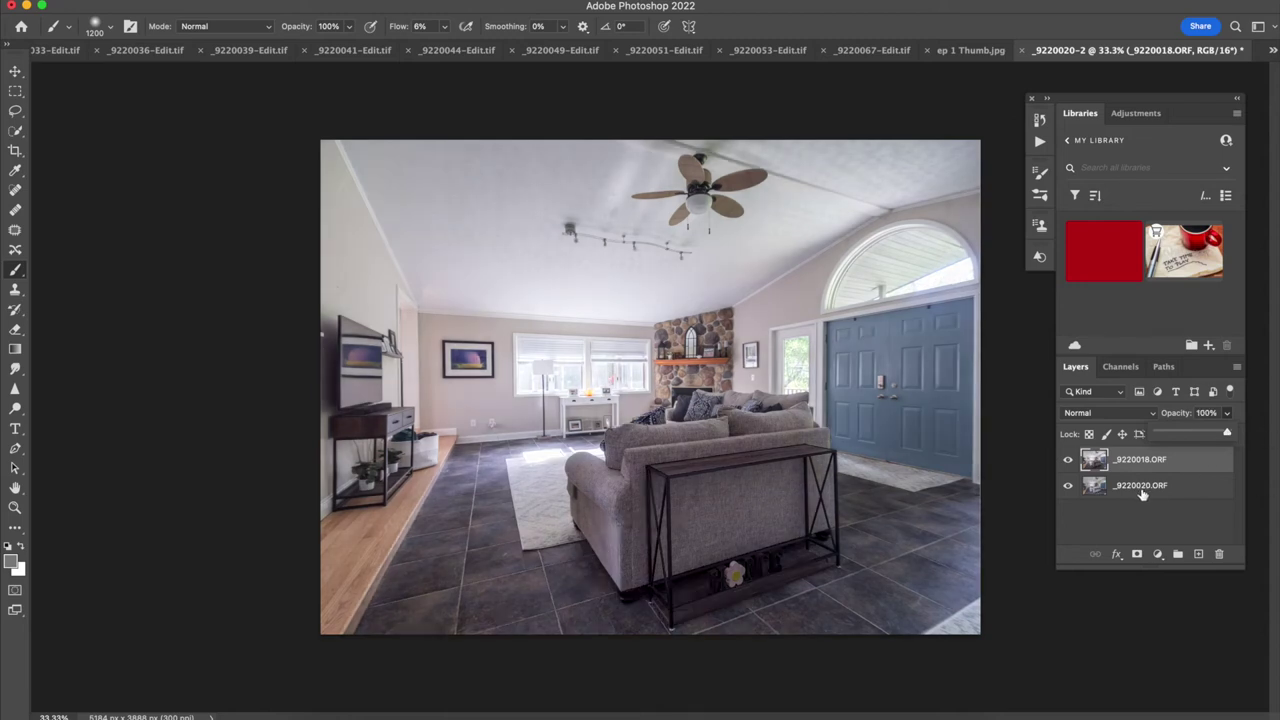
left_click(1137, 555)
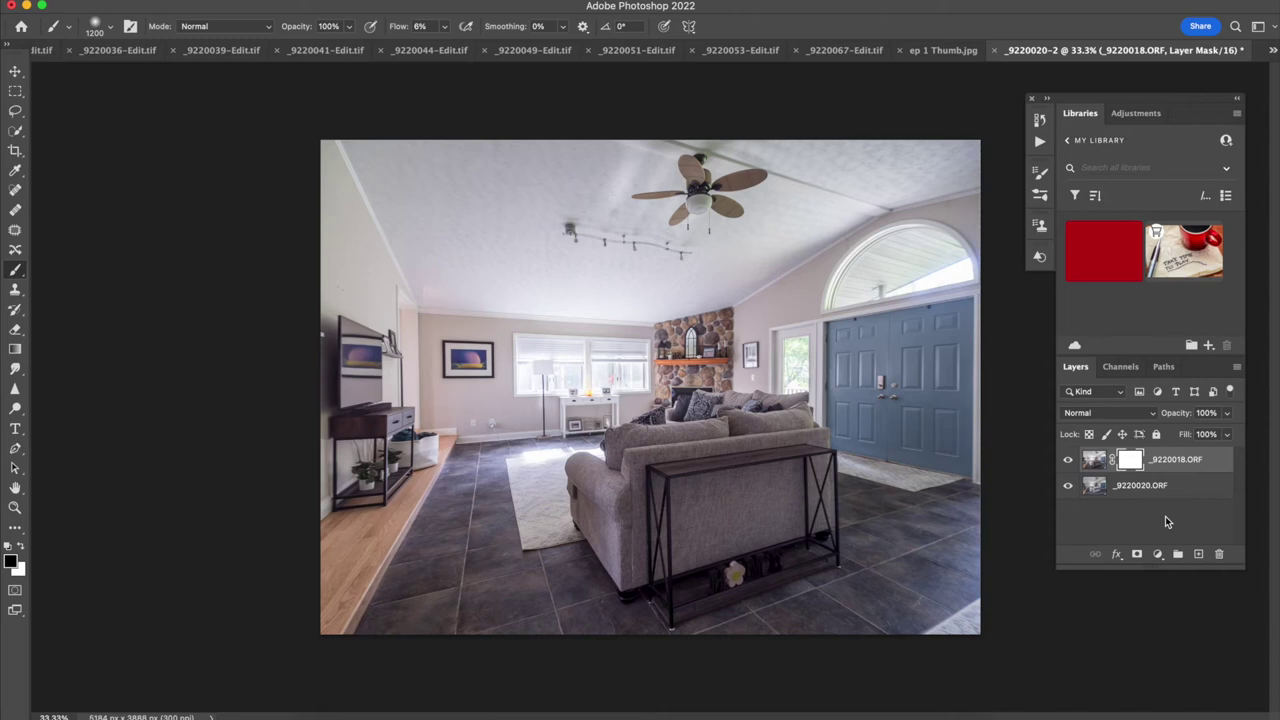
Invert the flash layer's mask to black and paint parts back in with white.
key("super+i")
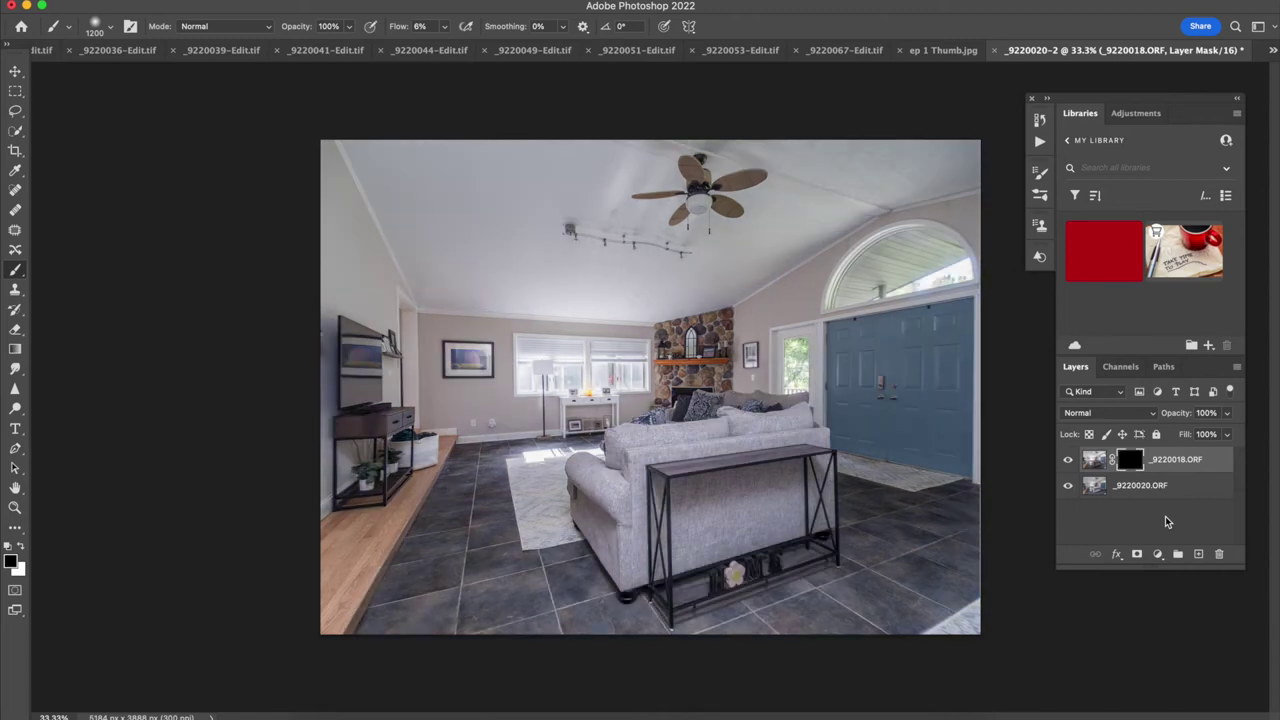
left_click(22, 546)
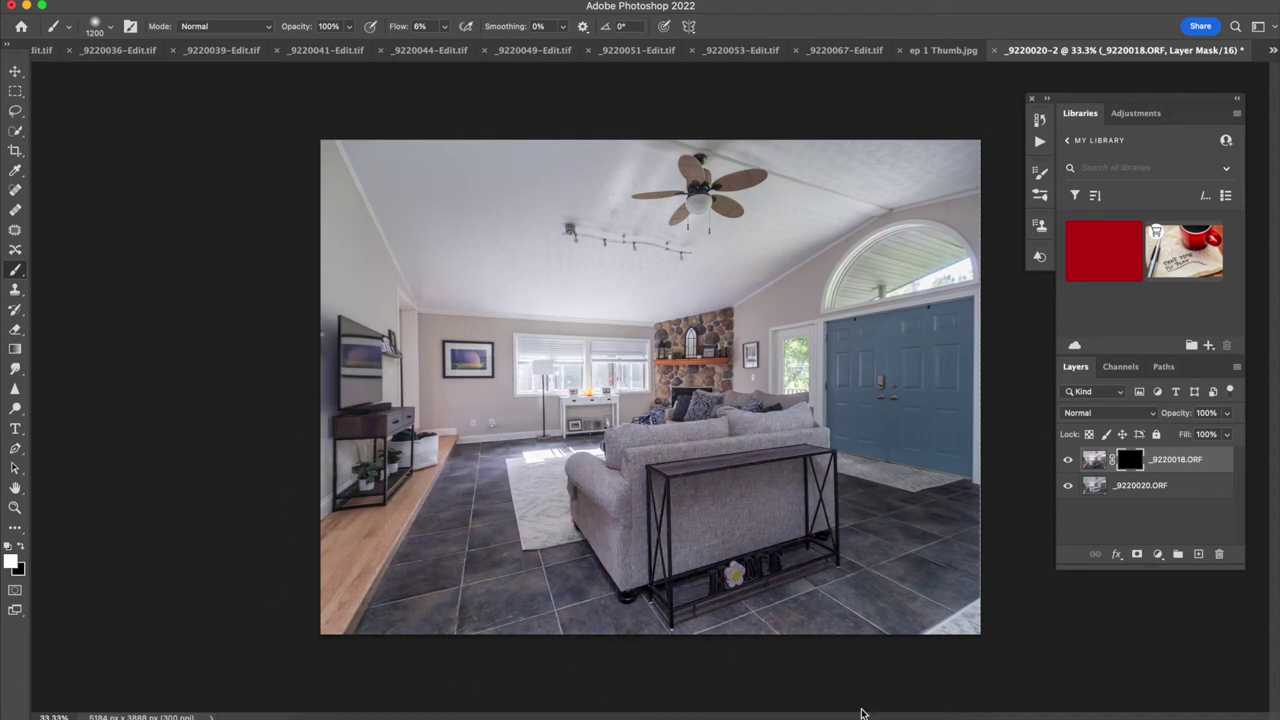
mouse_move(878, 666)
left_mouse_down()
mouse_move(830, 520)
mouse_move(880, 440)
left_mouse_up()
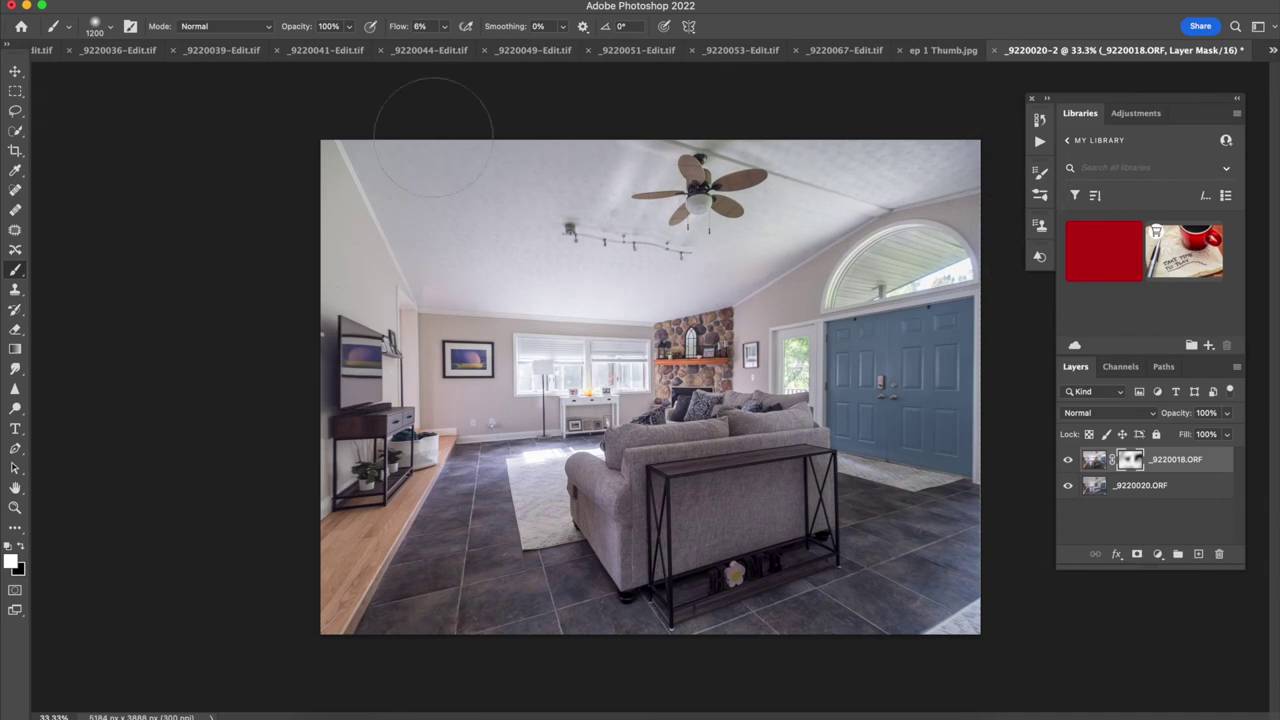
Toggle the masked top layer on and off to compare the blend.
left_click(1067, 462)
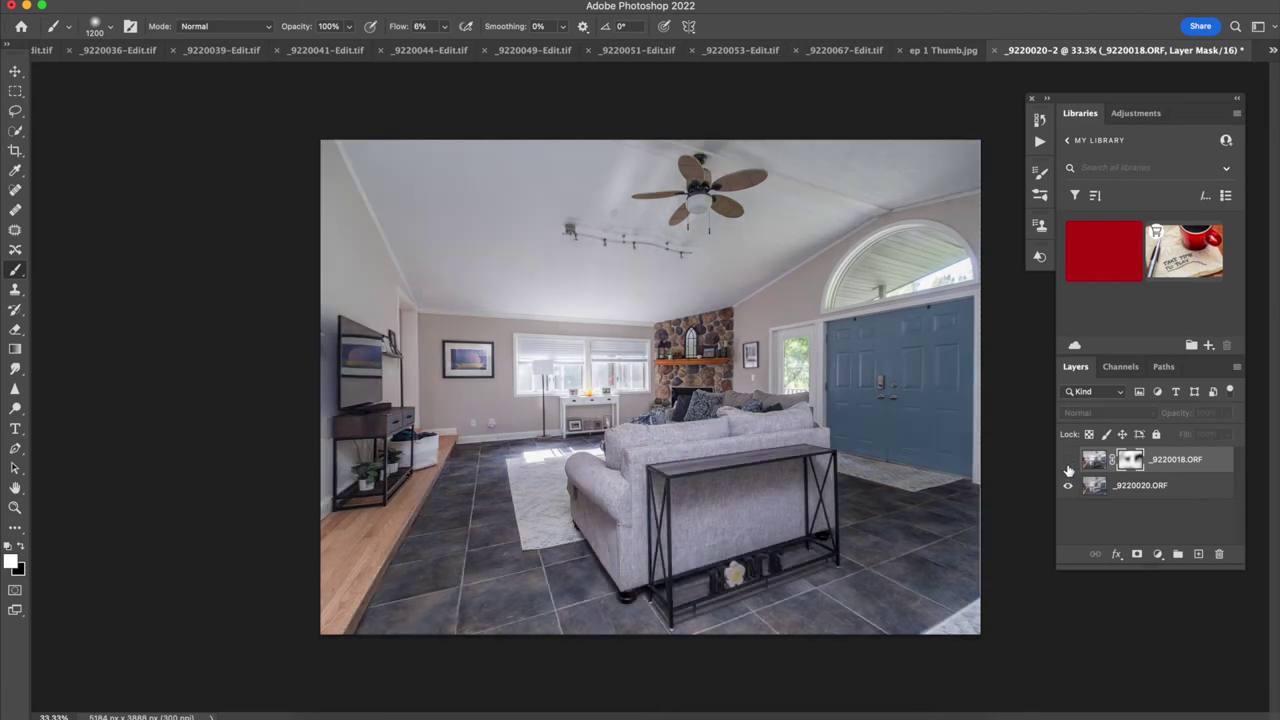
left_click(1067, 462)
left_click(1068, 462)
left_click(1067, 462)
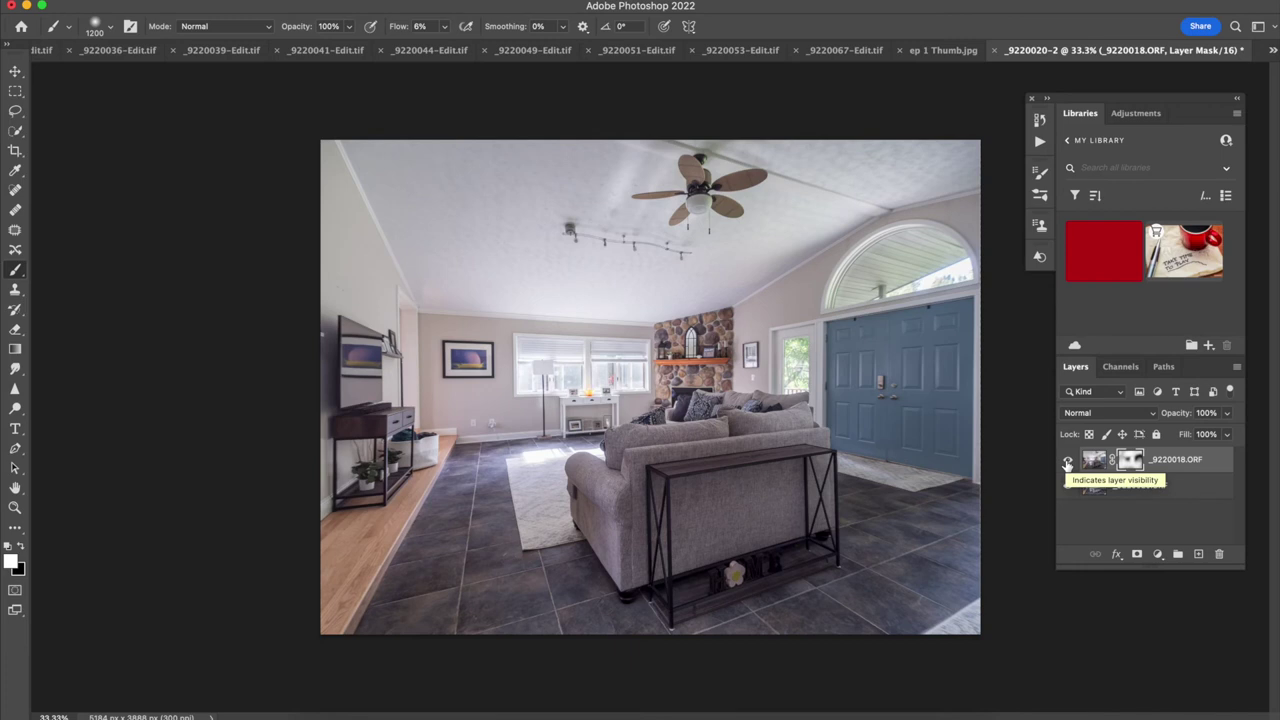
Flatten the image, unlock the Background into Layer 0, and duplicate it as Layer 0 copy.
right_click(1169, 487)
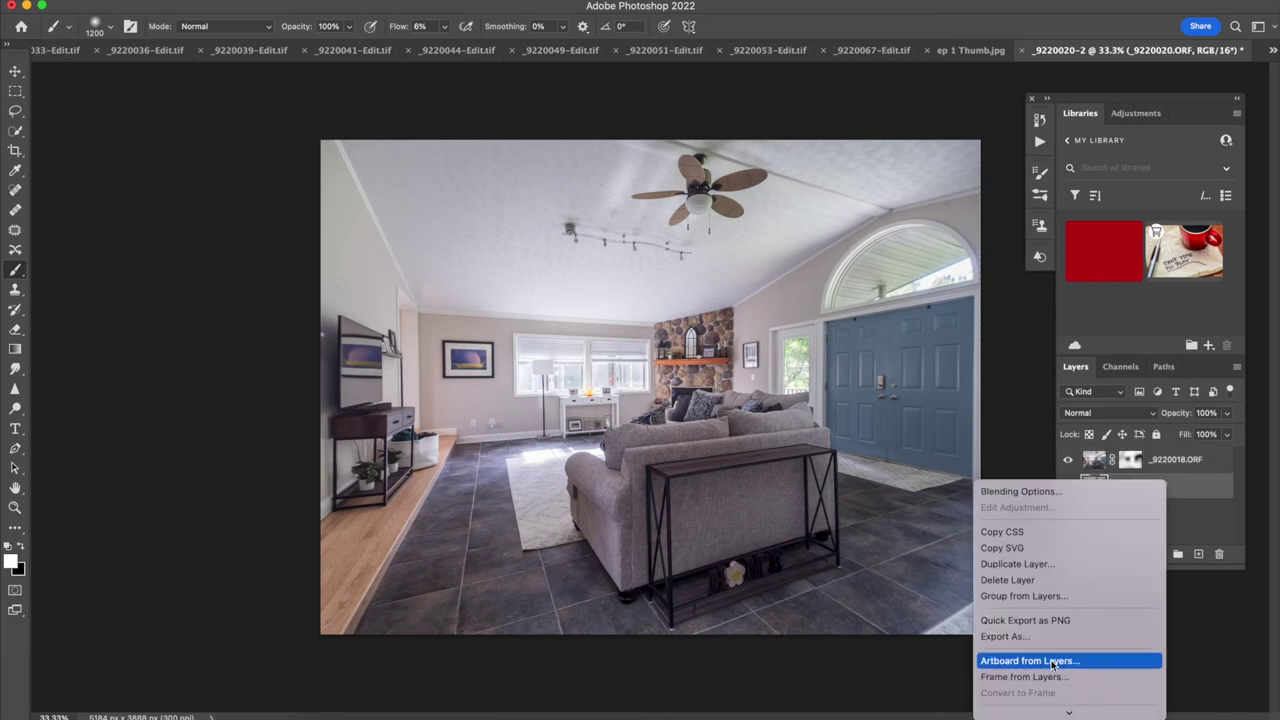
left_click(1035, 516)
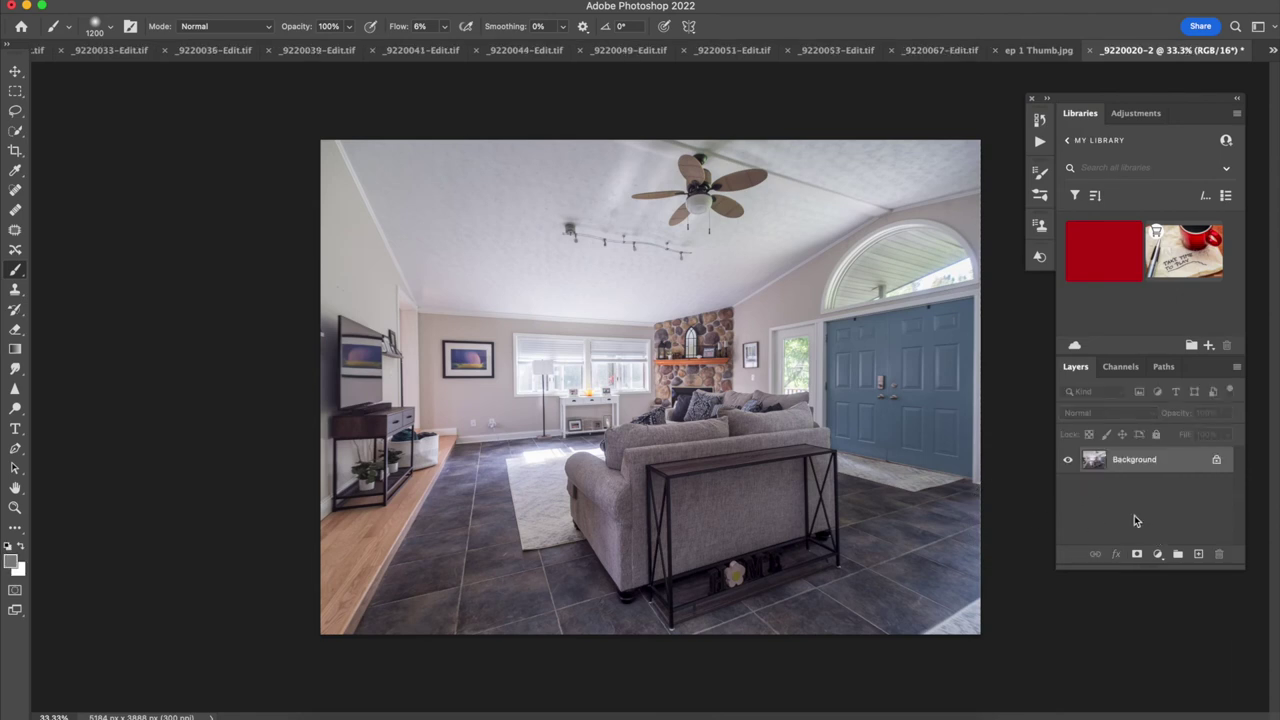
left_click(1217, 461)
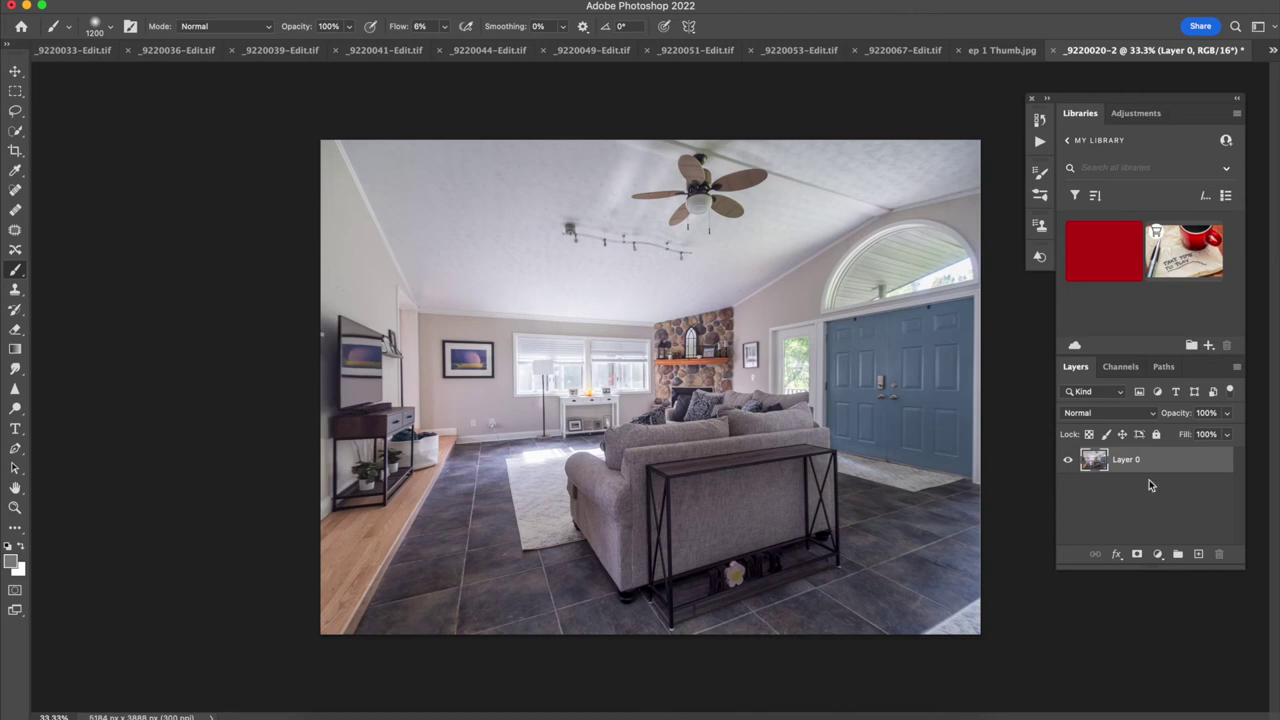
key("super+j")
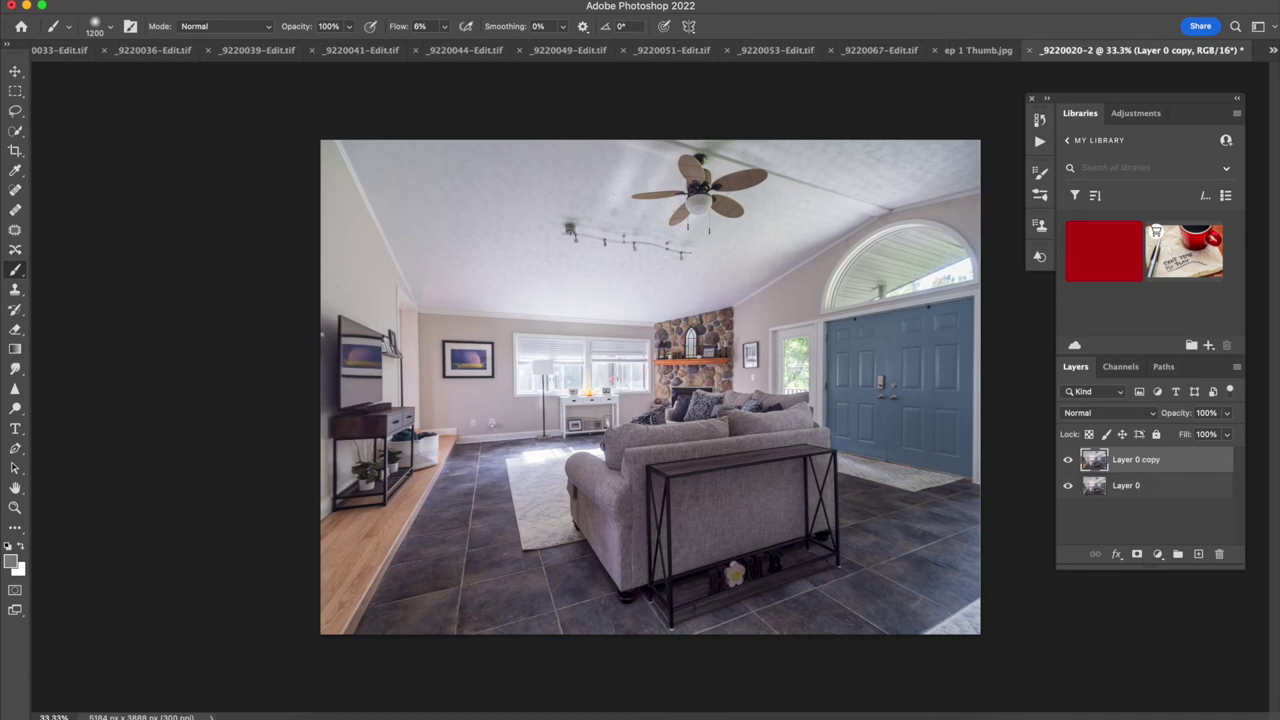
left_click(355, 0)
Average the Layer 0 copy to flat grey with Blur > Average and add a Curves layer.
mouse_move(408, 183)
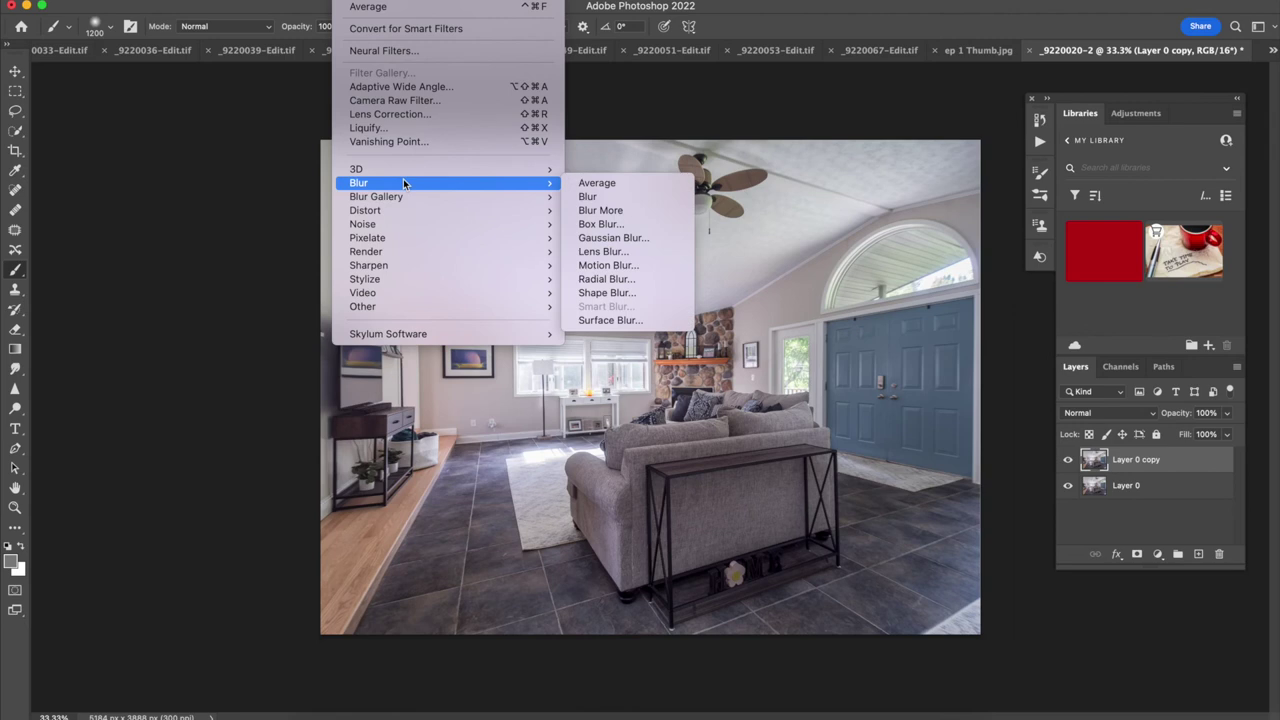
left_click(601, 190)
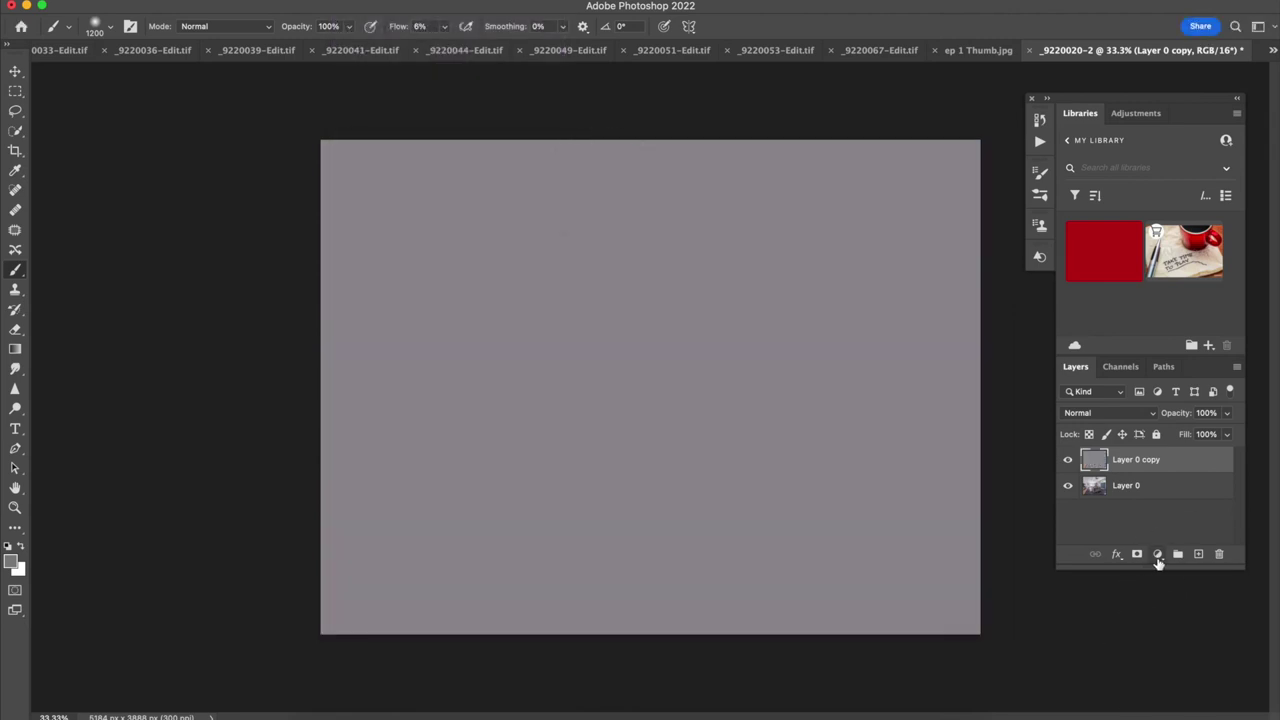
left_click(1157, 556)
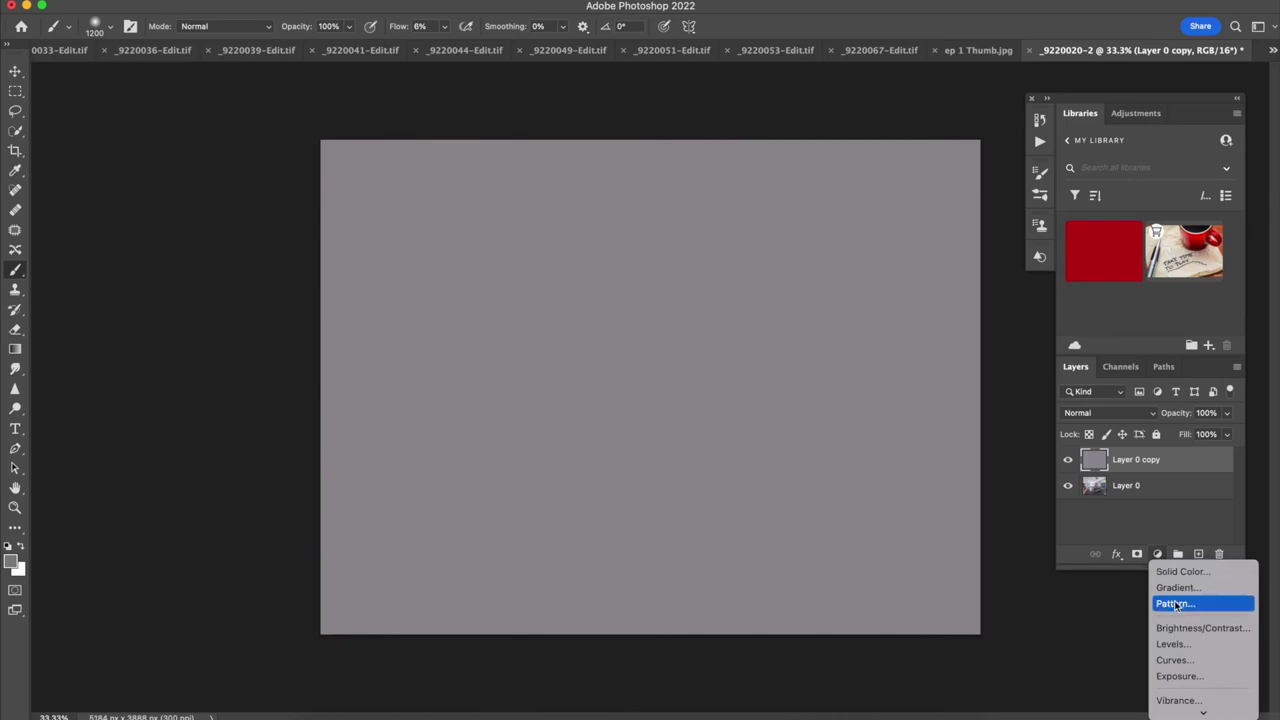
left_click(1180, 661)
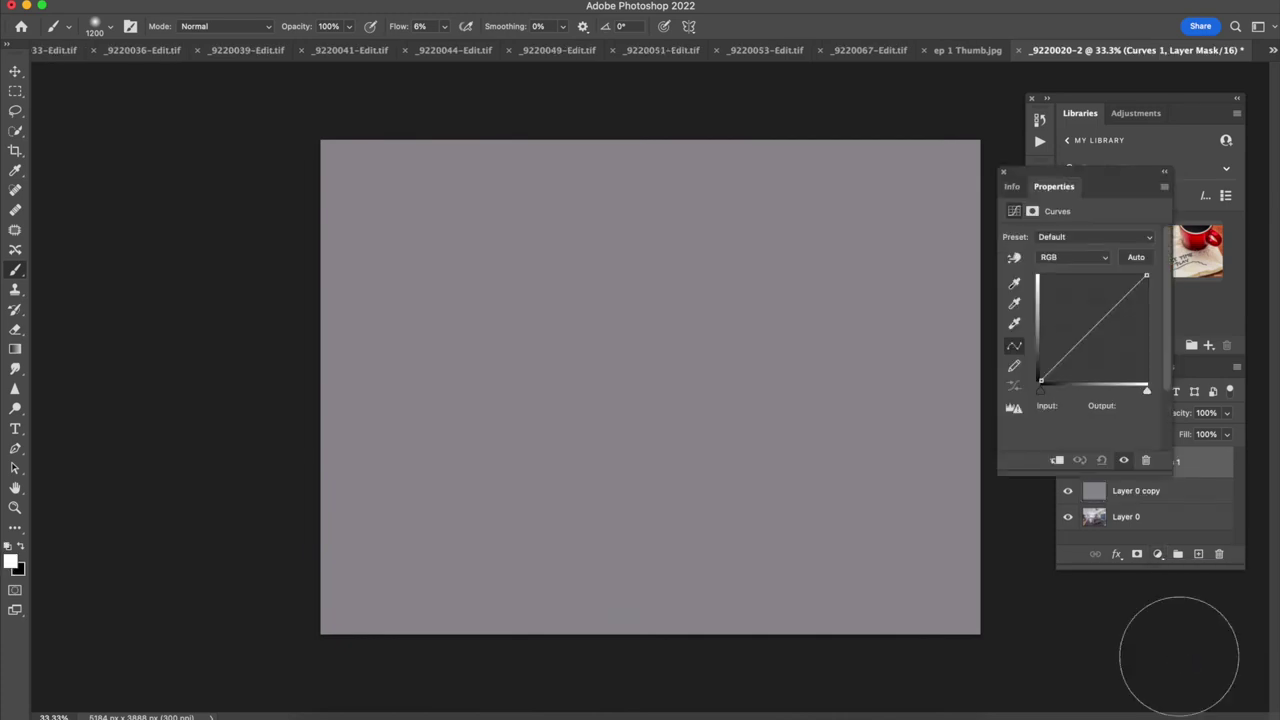
Neutralise midtones by sampling the grey copy with the Curves gray-point eyedropper, then hide the copy.
double_click(1015, 306)
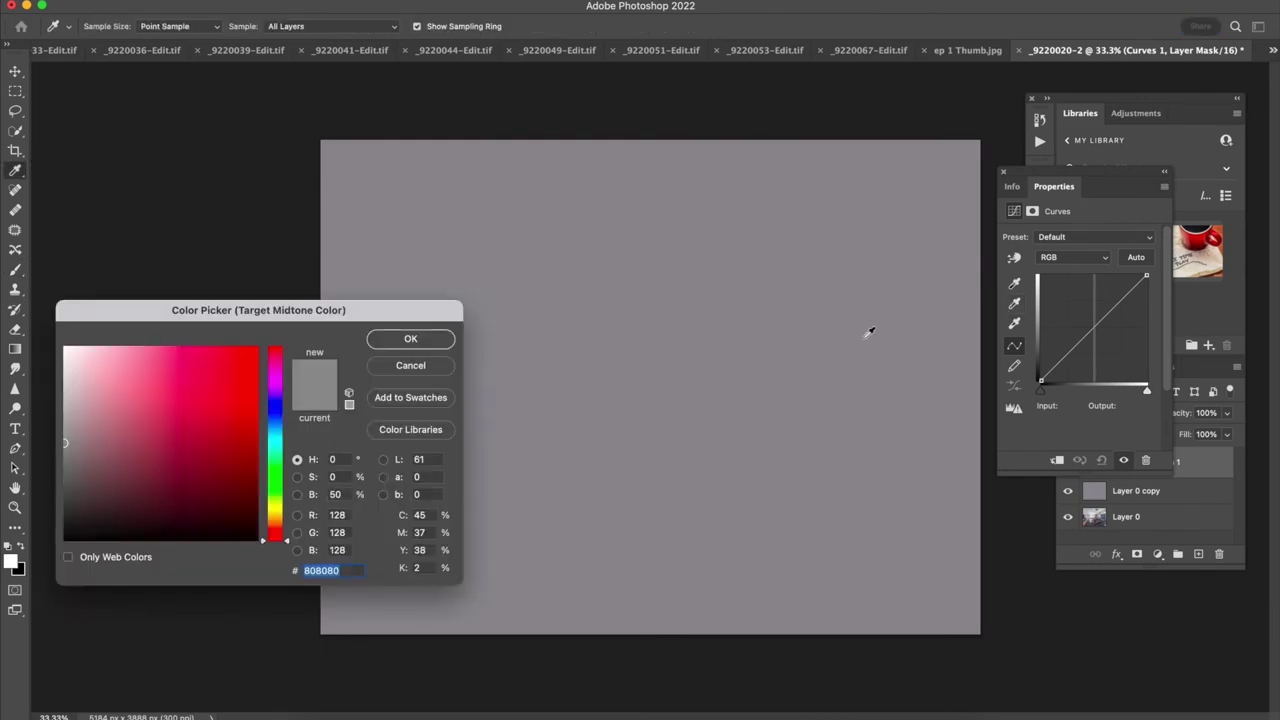
type("ffffff")
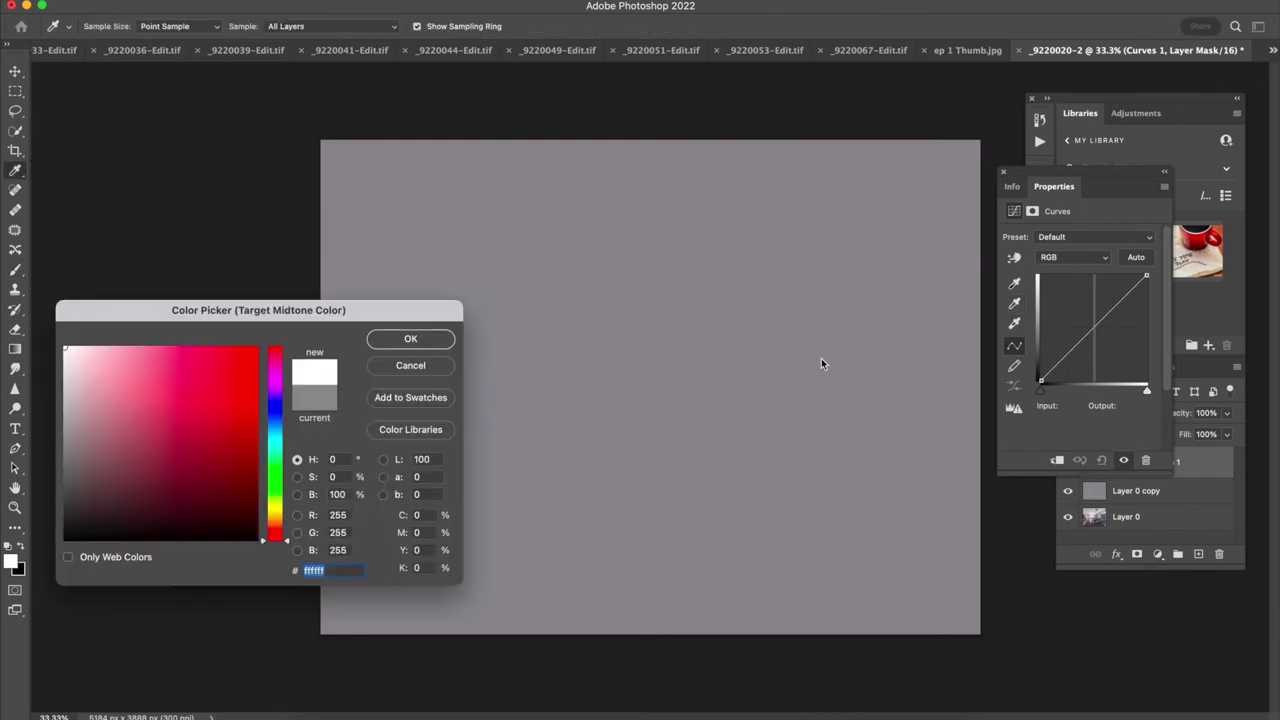
left_click(426, 366)
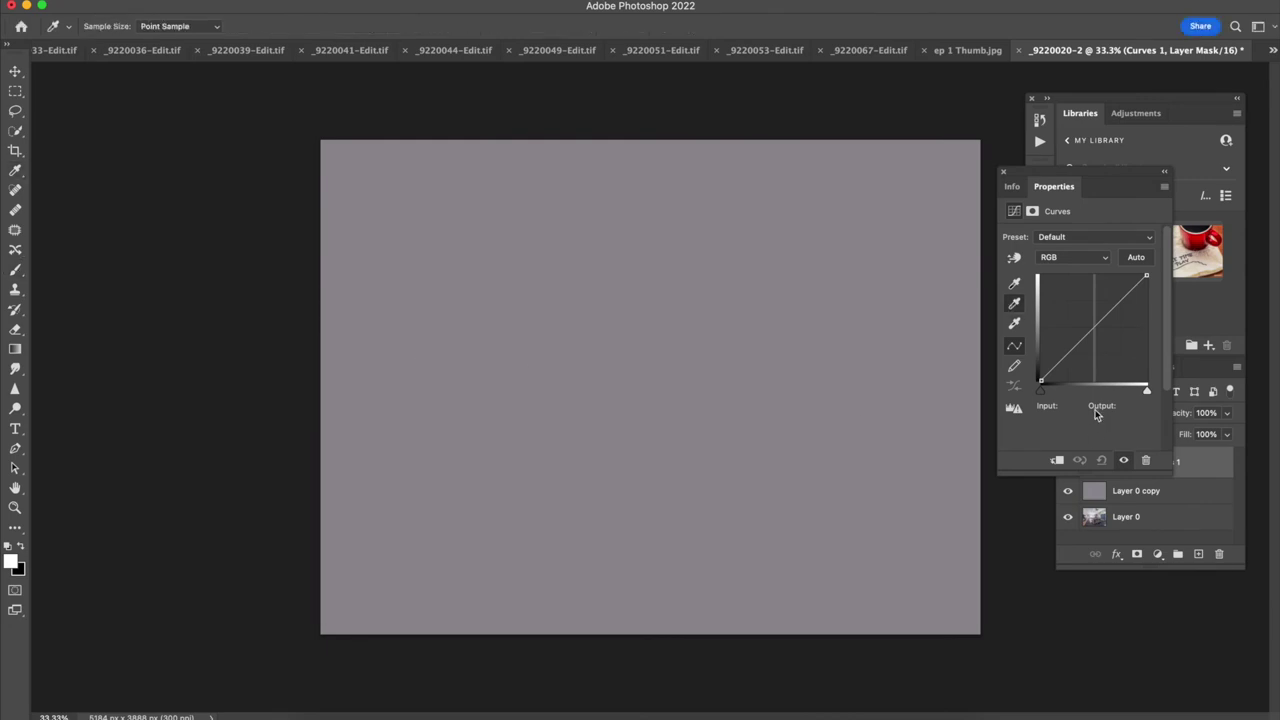
left_click(833, 351)
left_click(1004, 177)
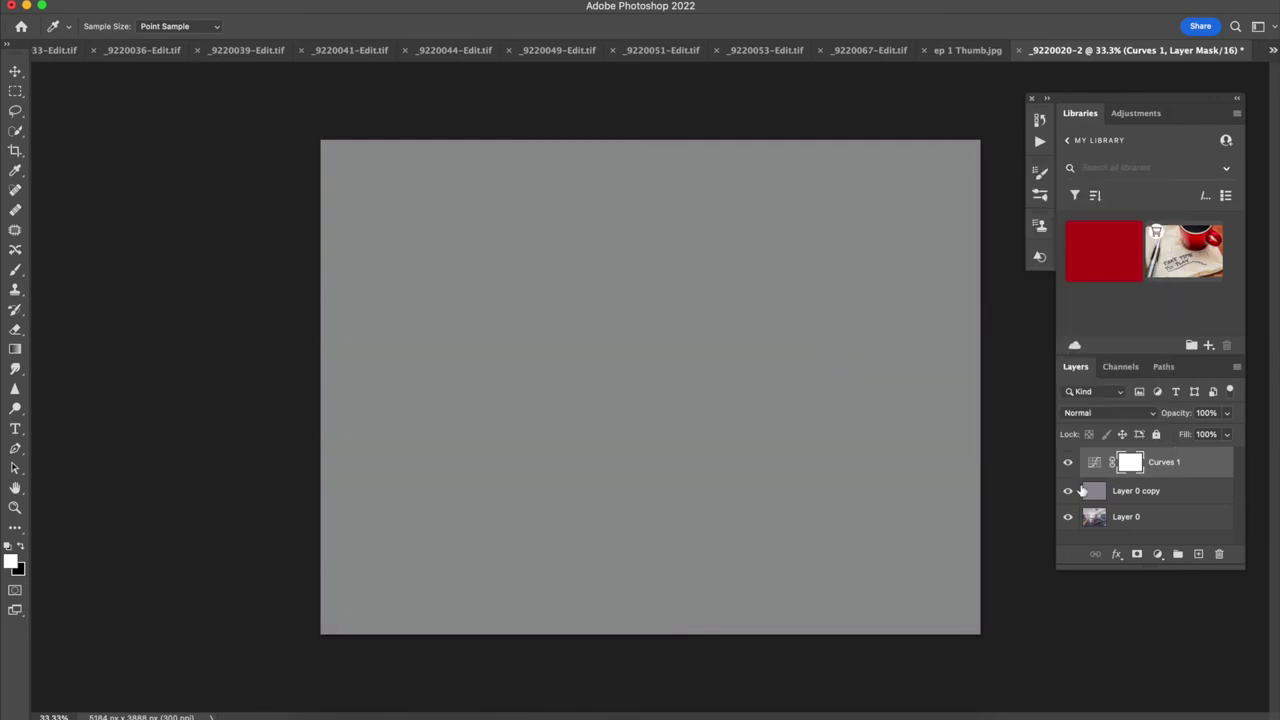
left_click(1067, 492)
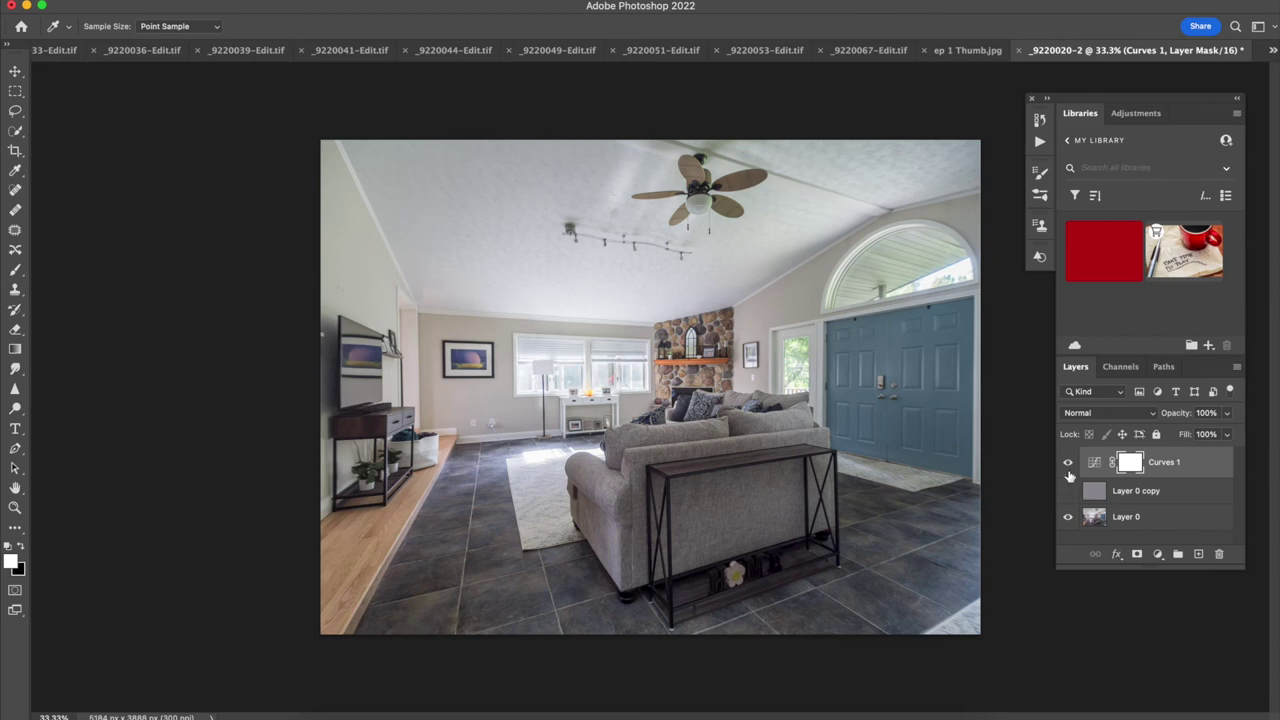
Toggle the Curves layer on and off to compare the white-balance correction.
left_click(1068, 463)
left_click(1068, 466)
left_click(1068, 466)
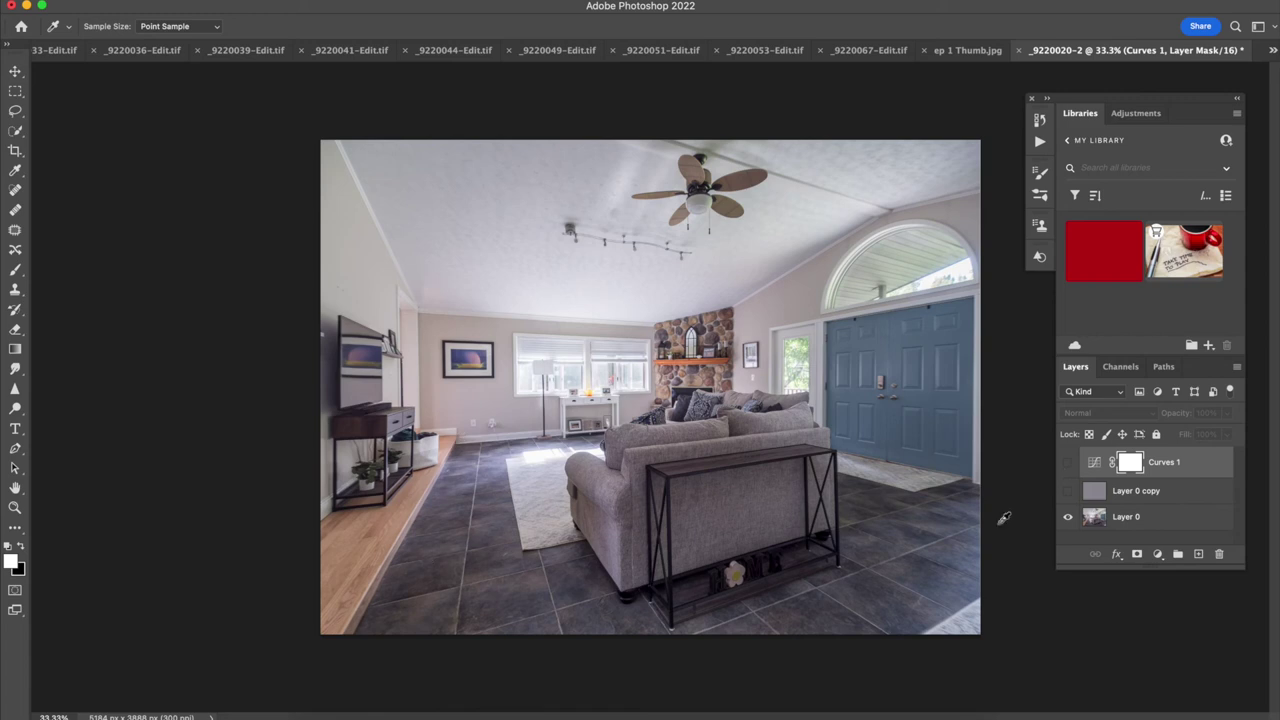
left_click(1067, 466)
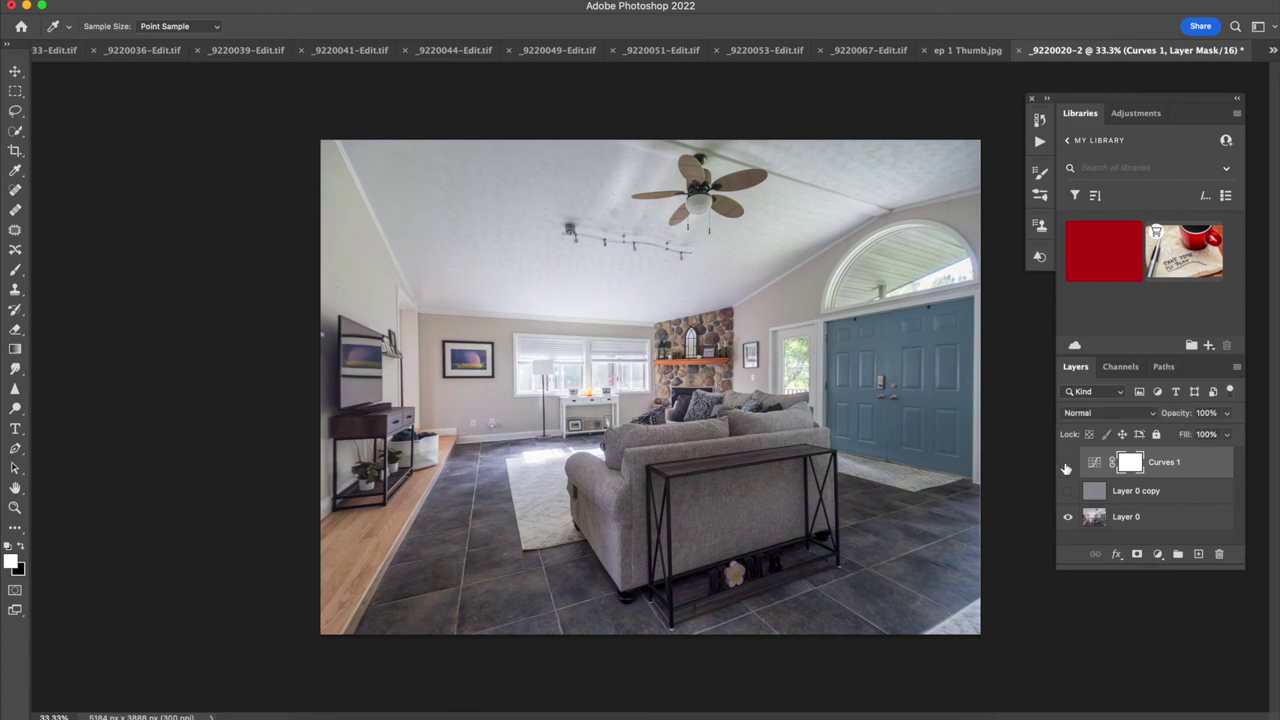
left_click(1067, 466)
left_click(1067, 466)
left_click(1067, 466)
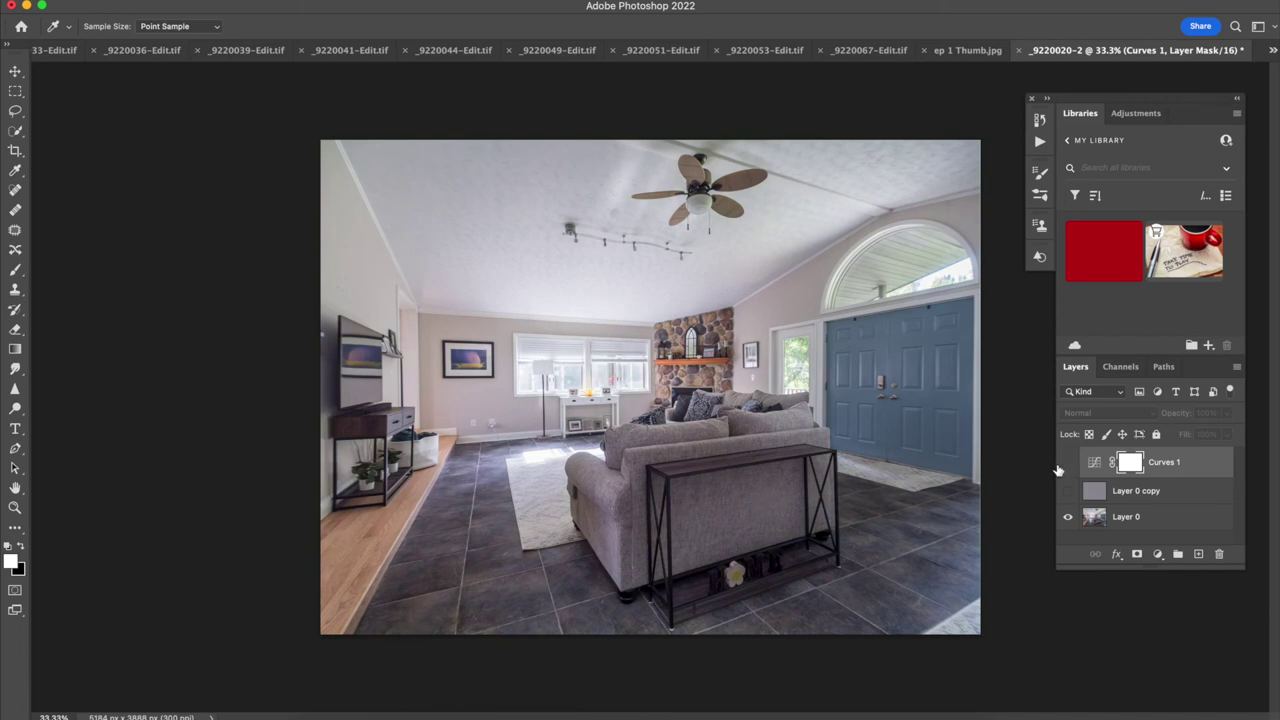
left_click(1067, 467)
left_click(1067, 467)
left_click(1067, 467)
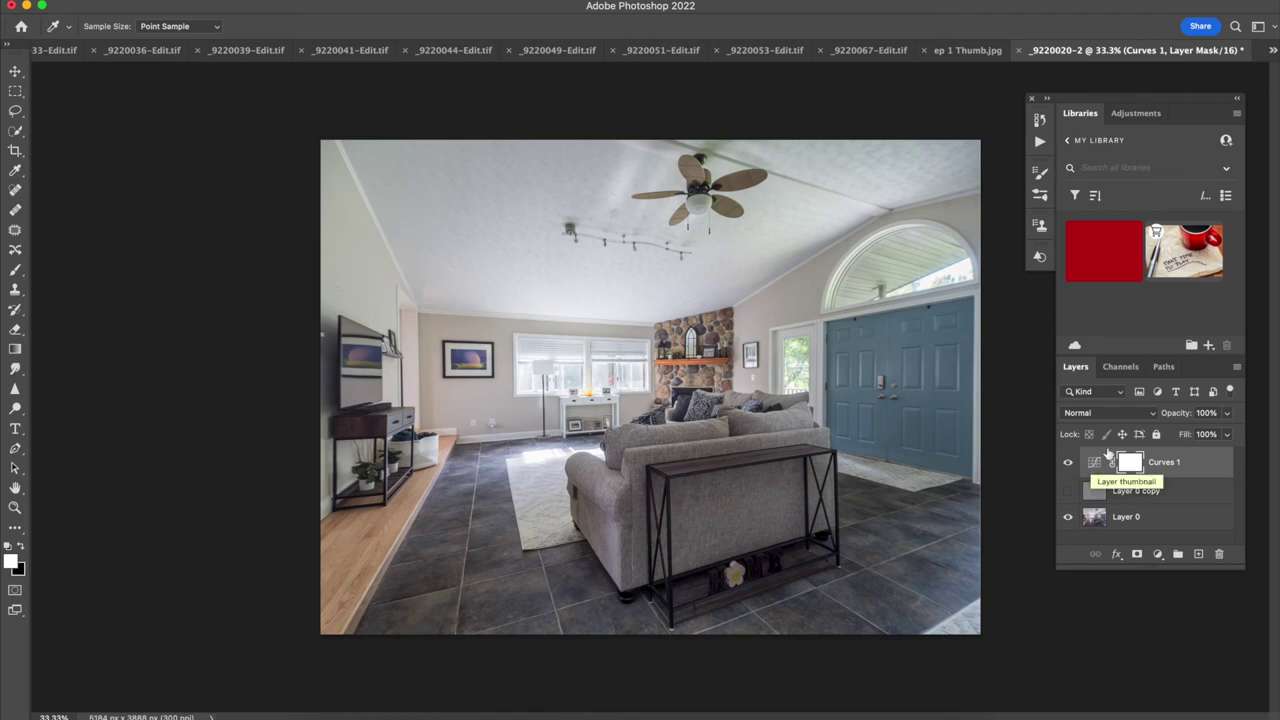
Lower the Curves layer opacity to 76% and compare the photo with and without it.
mouse_move(1227, 415)
left_mouse_down()
mouse_move(1205, 436)
mouse_move(1218, 438)
left_mouse_up()
left_click(1067, 463)
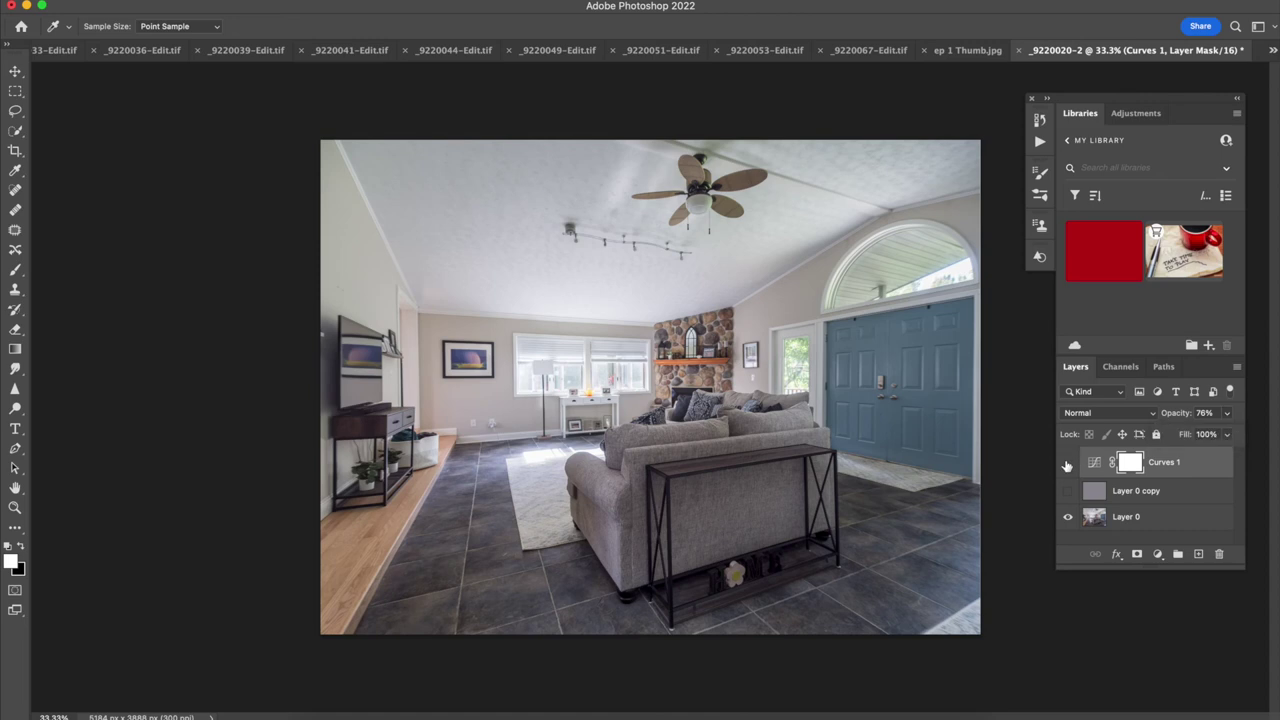
left_click(1067, 463)
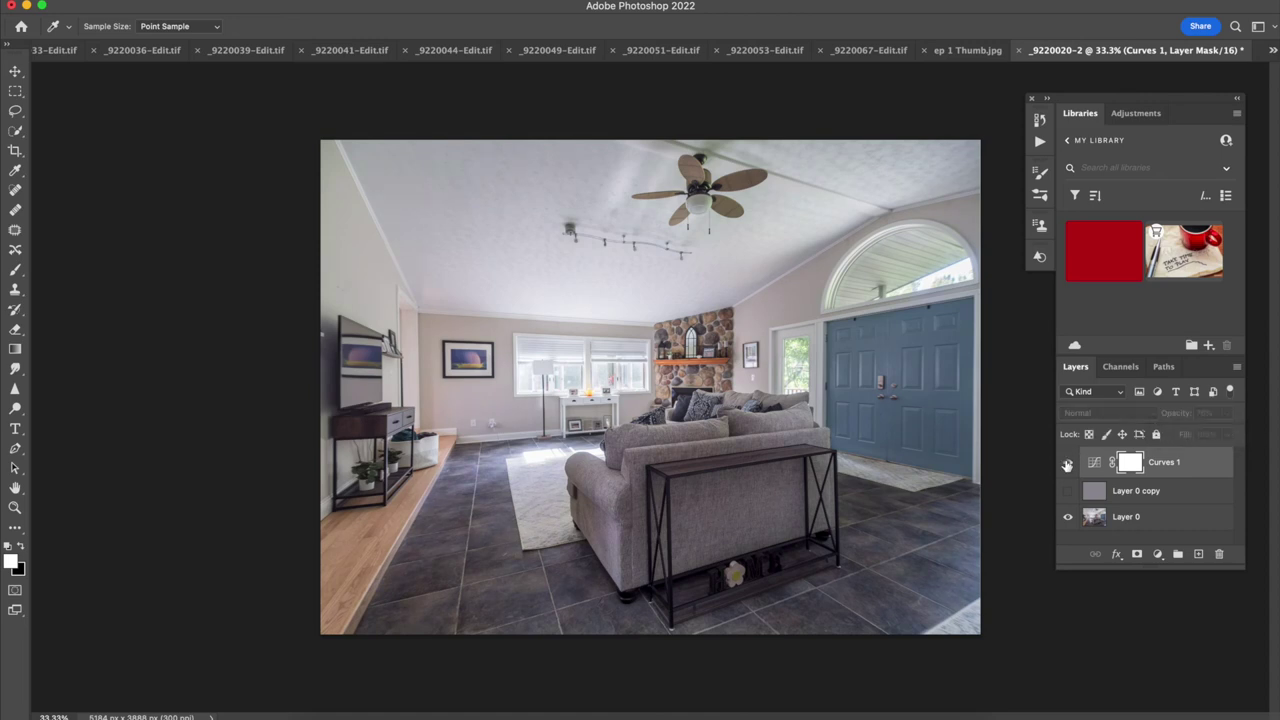
left_click(1067, 463)
left_click(1067, 463)
left_click(1067, 463)
left_click(1067, 463)
left_click(1067, 463)
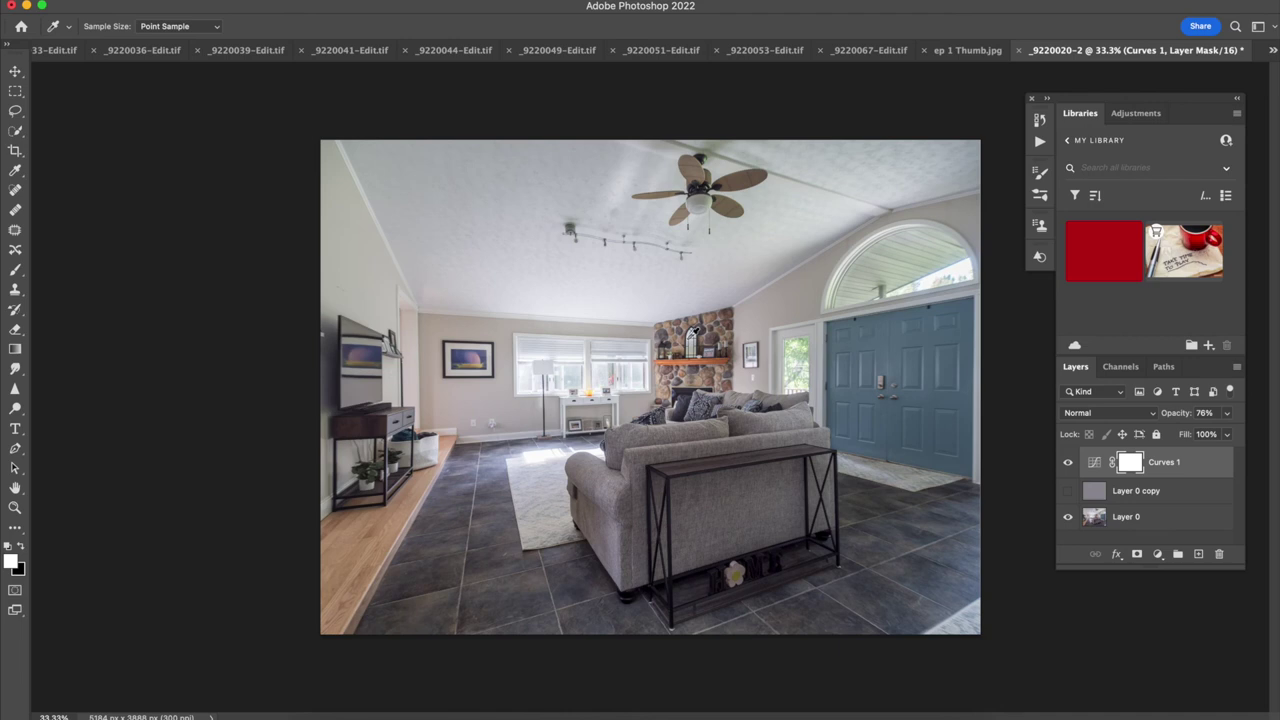
Flatten the image, discarding the hidden grey layer, and return to Lightroom showing _9220018-Edit-2.tif.
right_click(1172, 514)
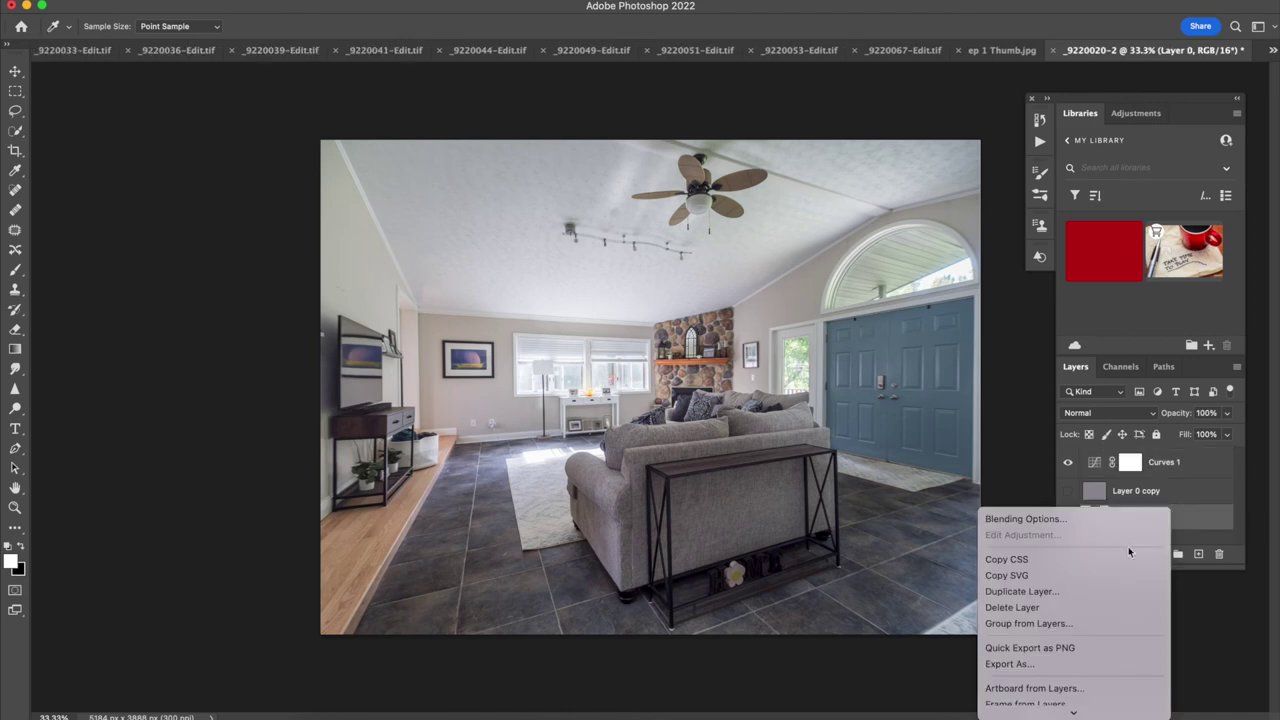
left_click(1055, 516)
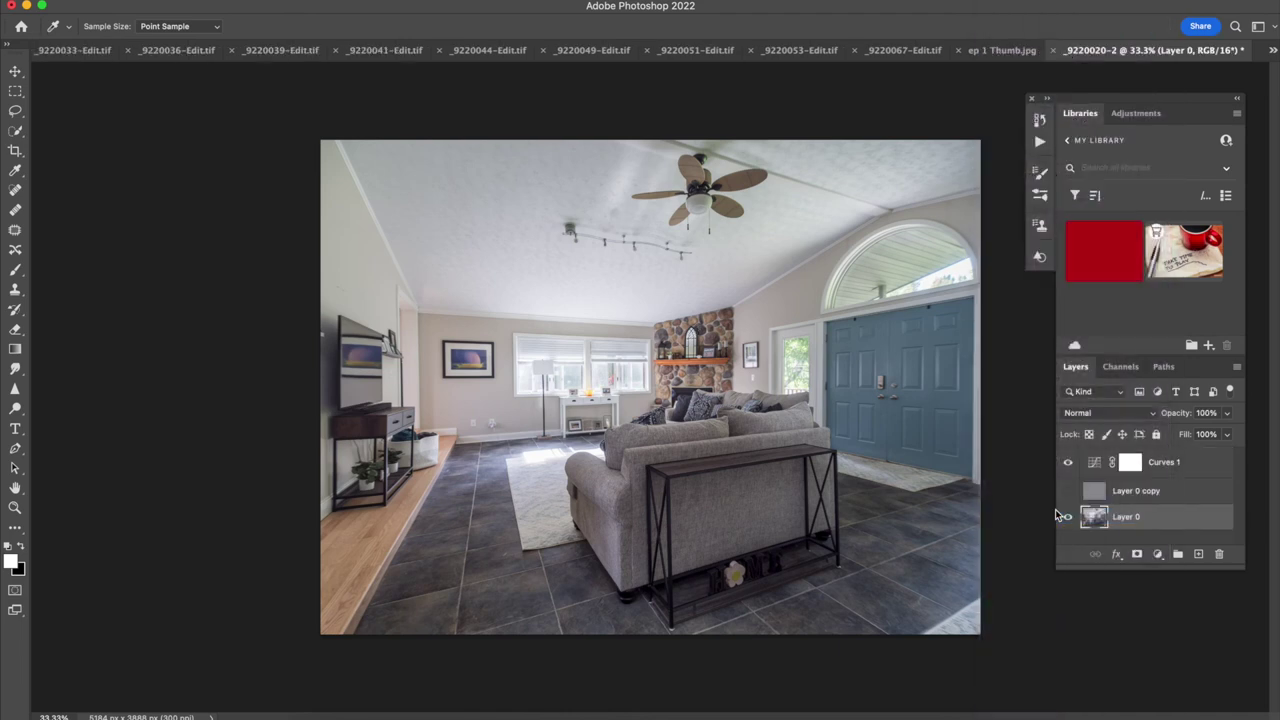
left_click(672, 249)
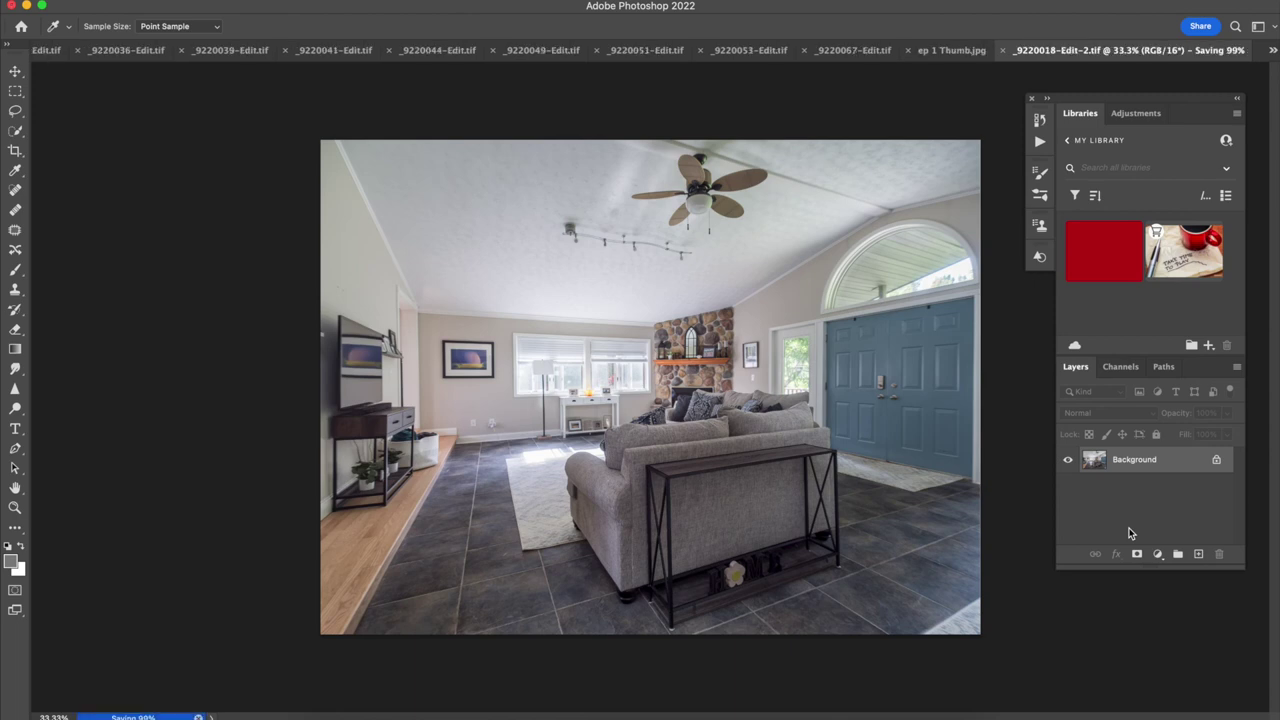
left_click(601, 715)
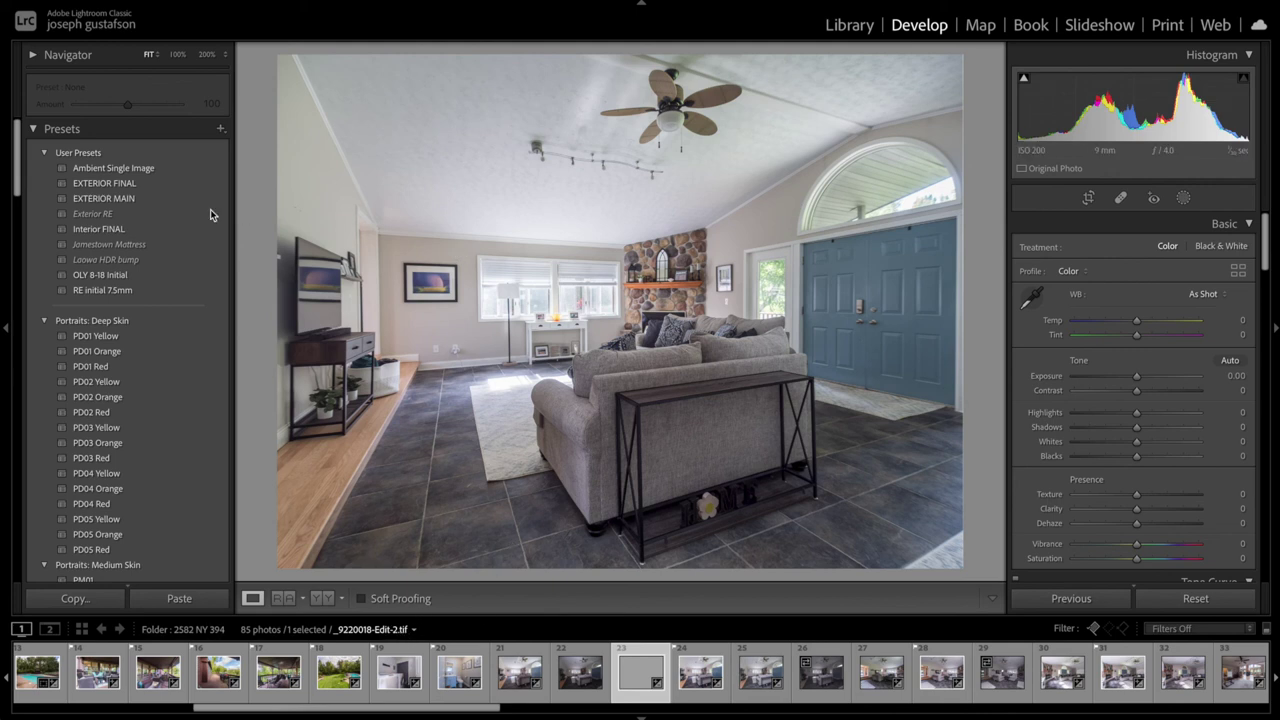
Apply the Interior FINAL preset to _9220018-Edit-2.tif and lower Blacks from −22 to about −41.
left_click(98, 232)
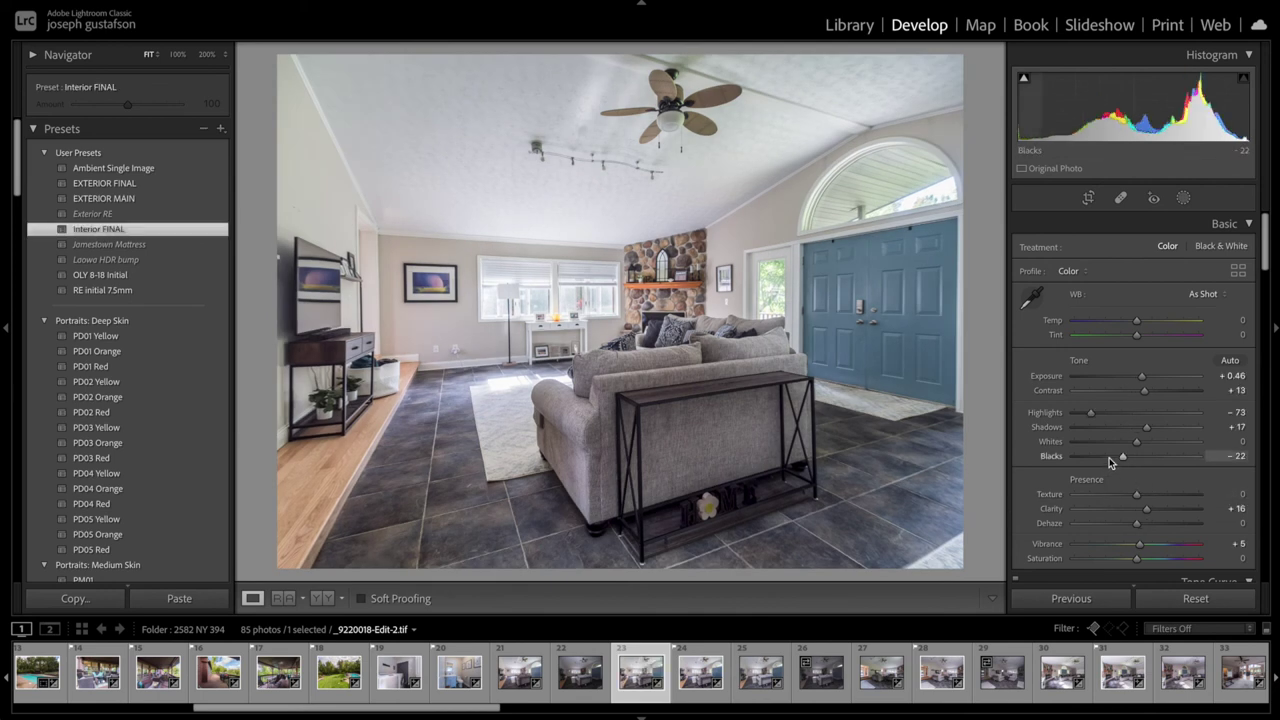
scroll(1105, 457, "down", 2)
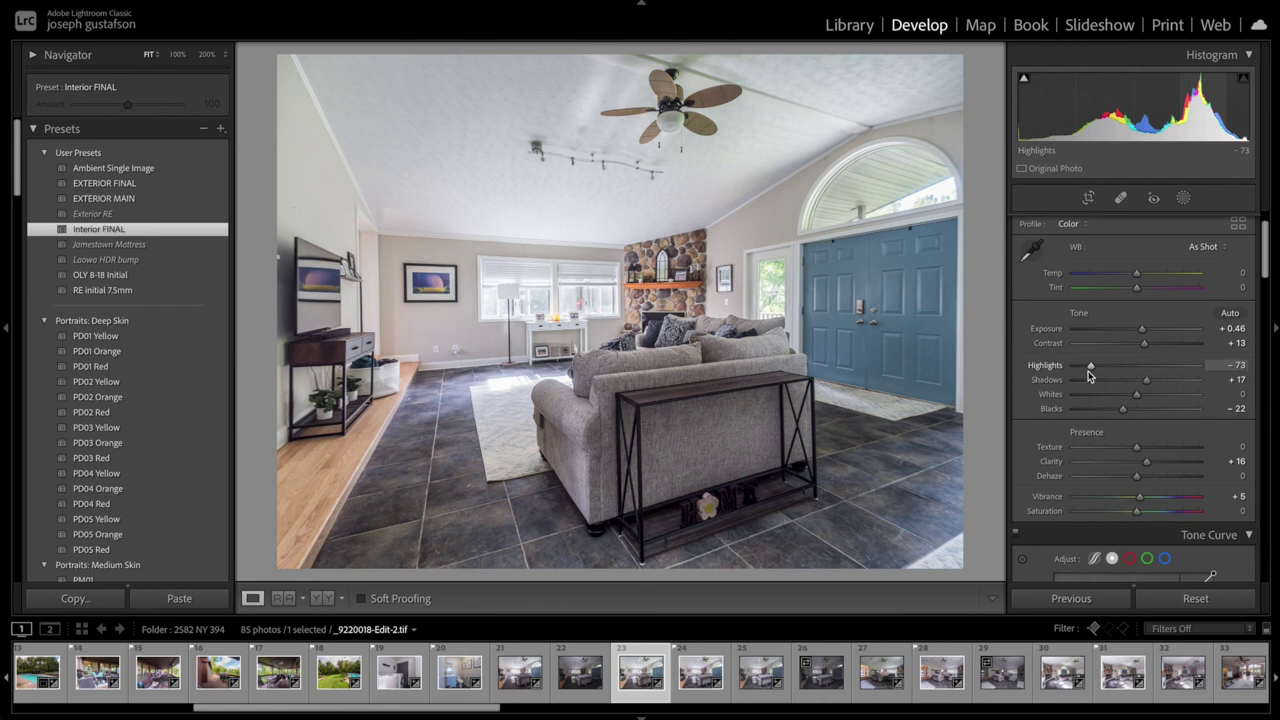
left_click(1108, 410)
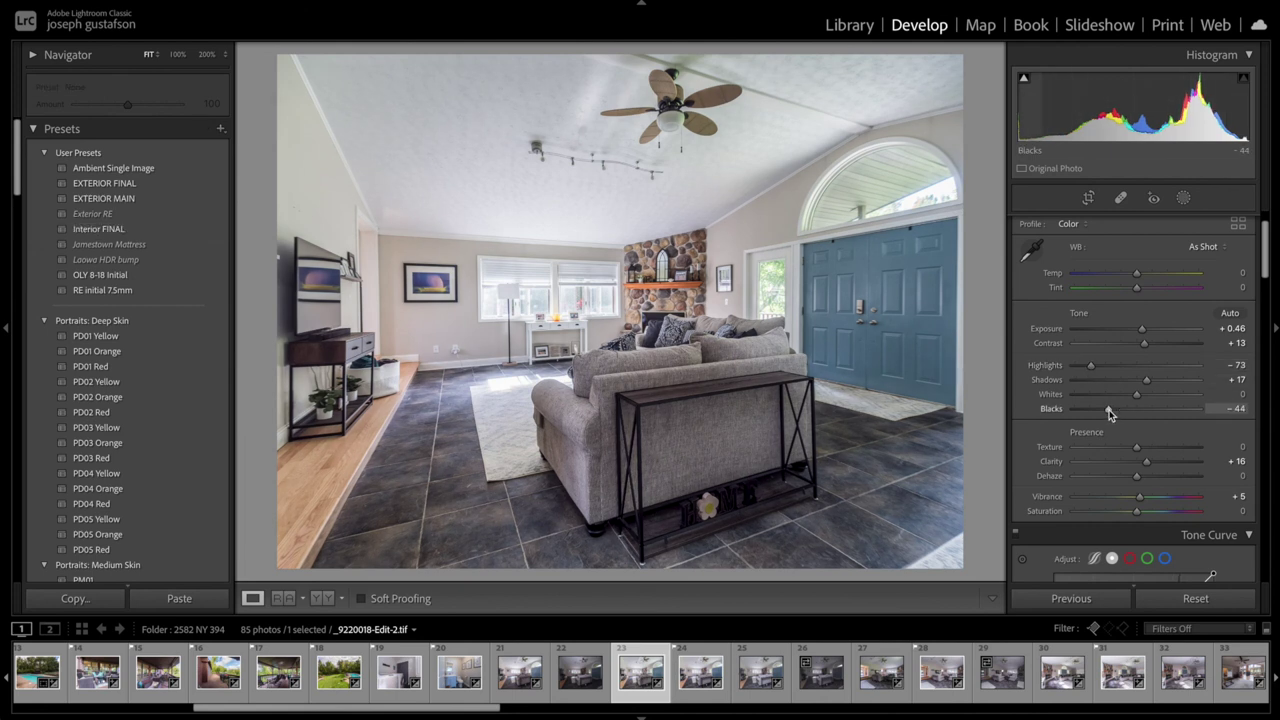
left_click_drag(1108, 408, 1112, 412)
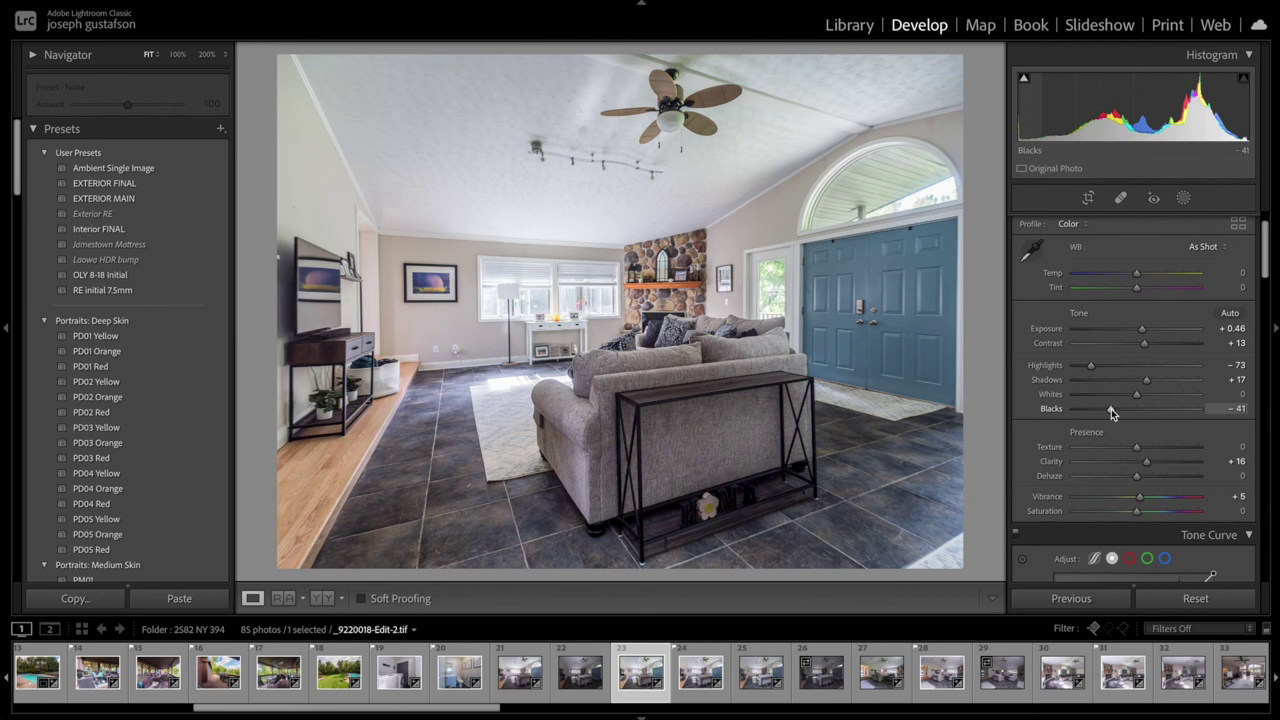